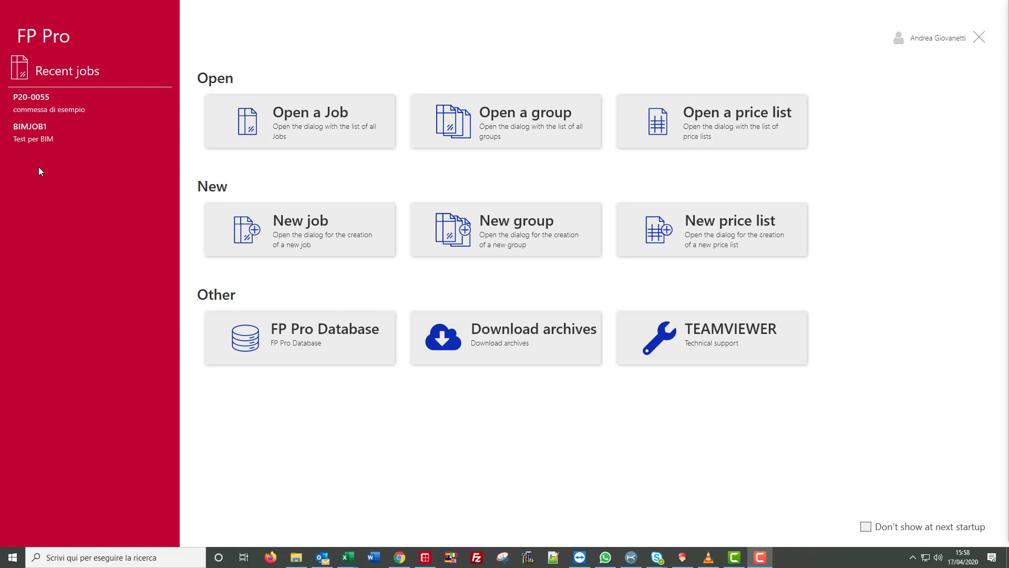
Look over the program's recent jobs from its taskbar shortcut, and open the list of all jobs.
{"action": "left_click", "coordinate": [427, 562]}
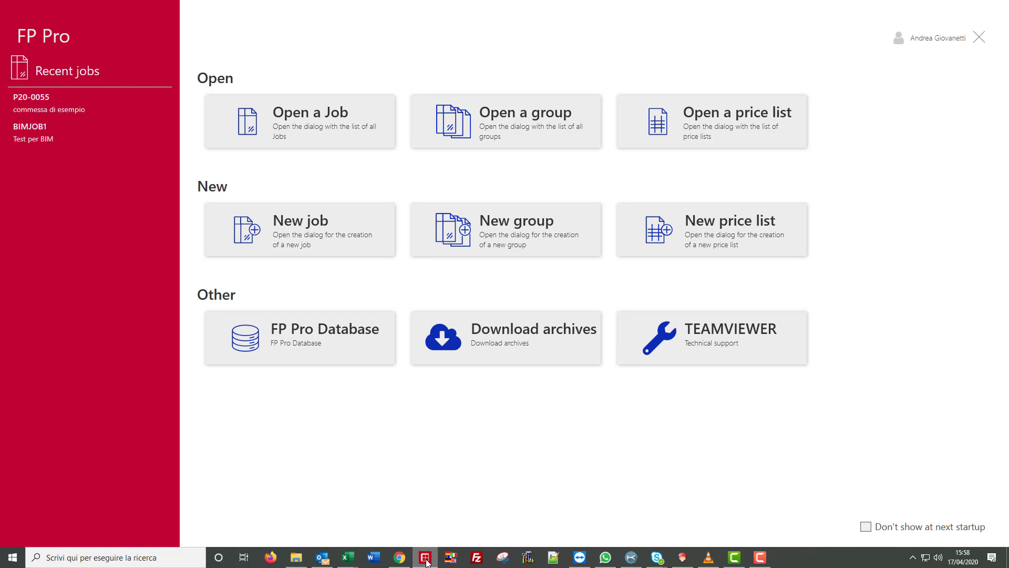
{"action": "right_click", "coordinate": [428, 562]}
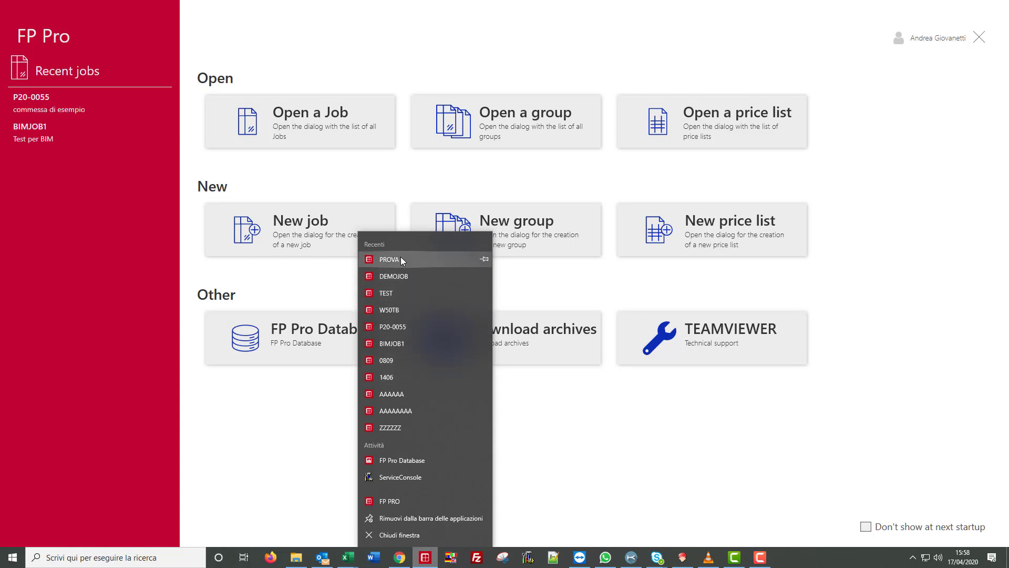
{"action": "left_click", "coordinate": [678, 474]}
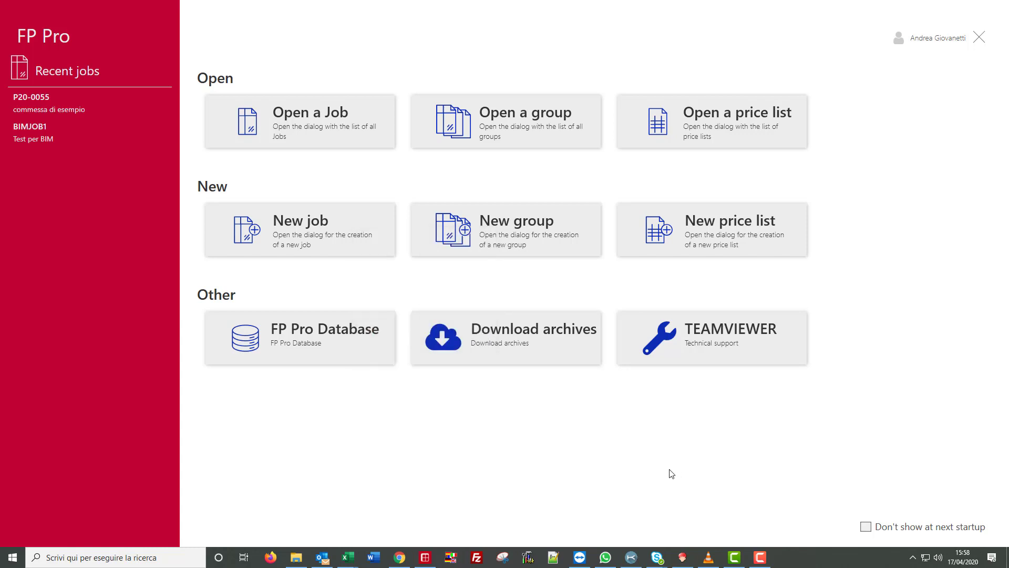
{"action": "left_click", "coordinate": [311, 130]}
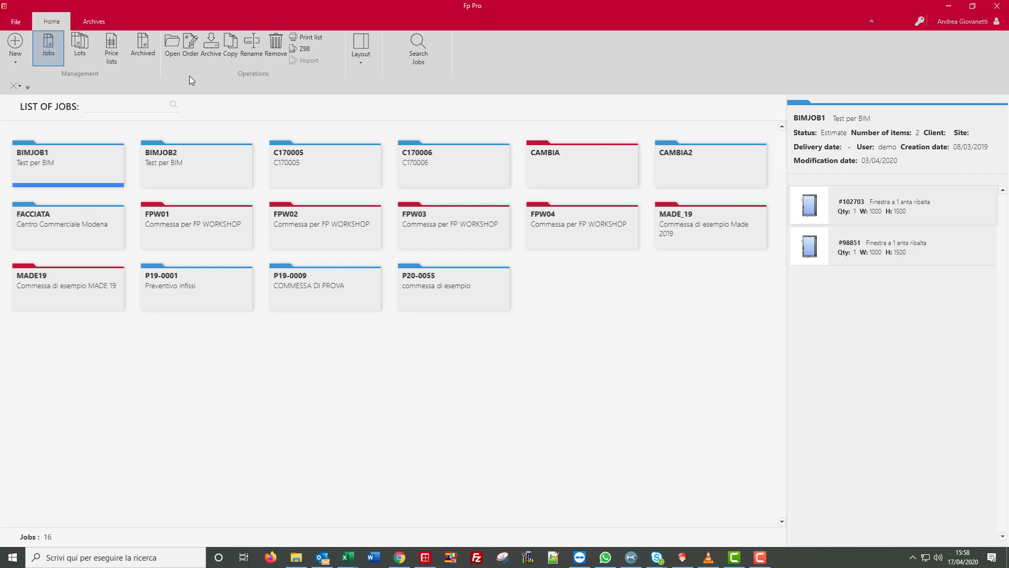
Compare the three layouts of the jobs list, and return to job cards with the wide card area and details pane.
{"action": "left_click", "coordinate": [361, 62]}
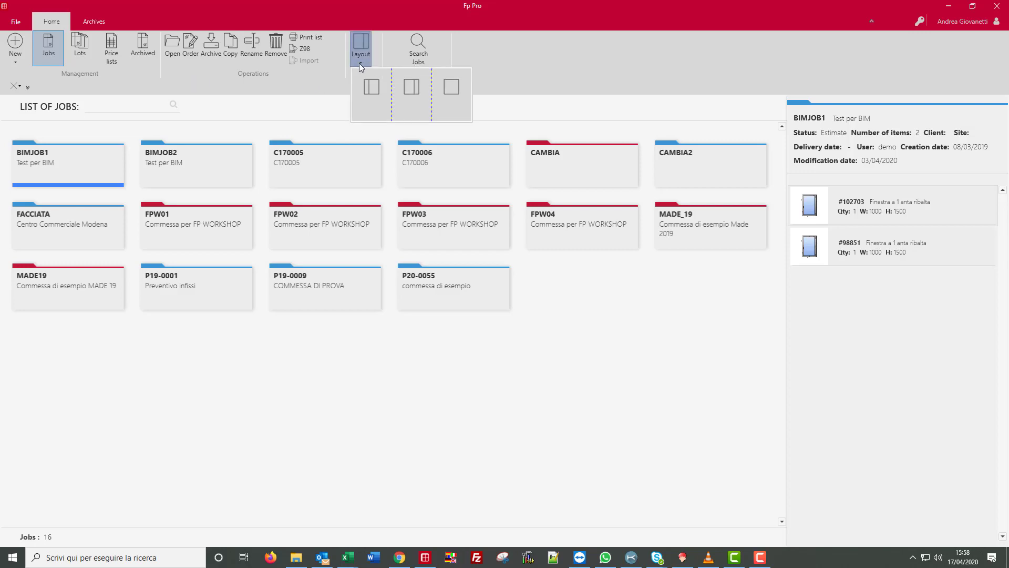
{"action": "left_click", "coordinate": [367, 92]}
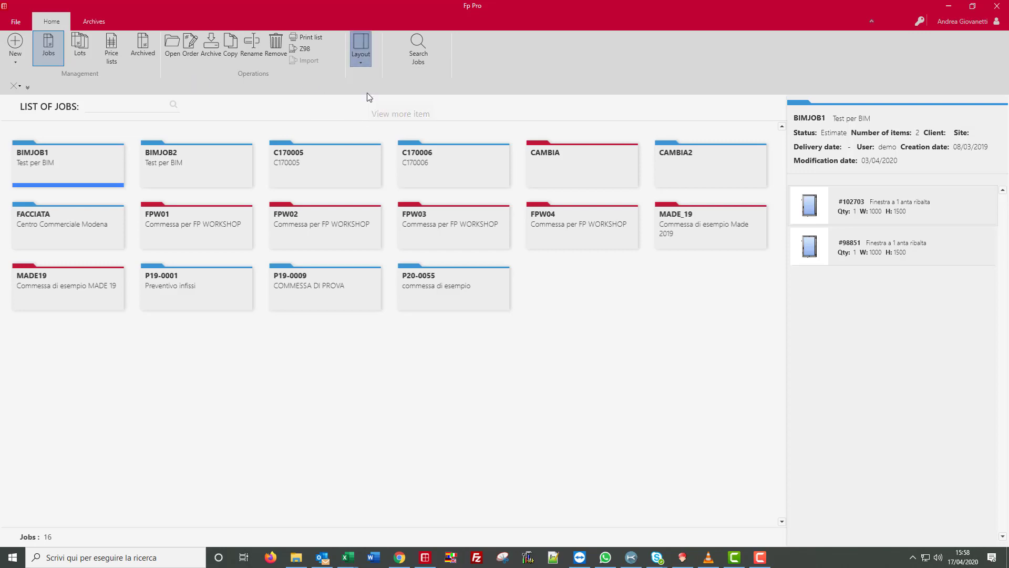
{"action": "left_click", "coordinate": [367, 69]}
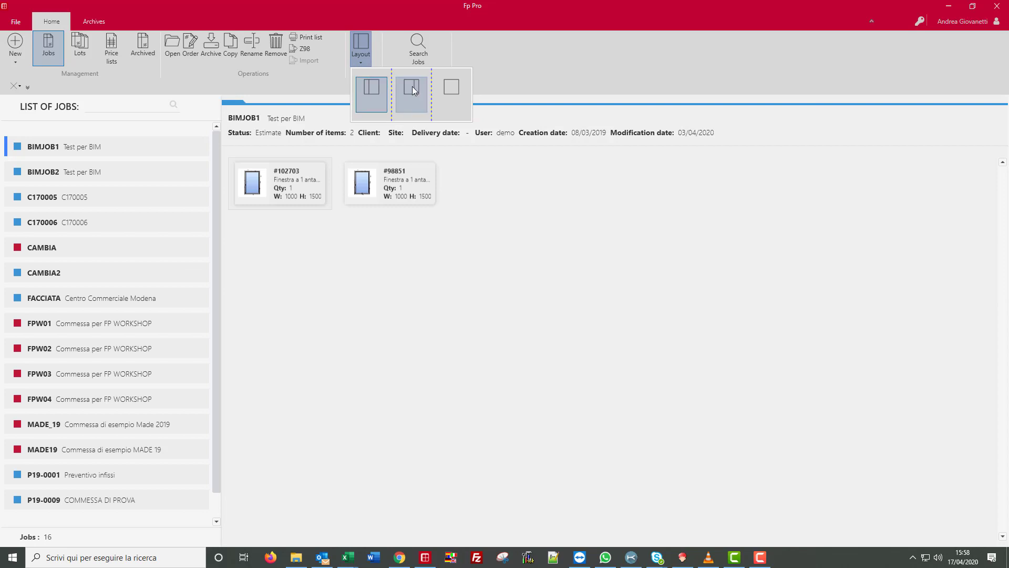
{"action": "left_click", "coordinate": [412, 86]}
{"action": "left_click", "coordinate": [362, 64]}
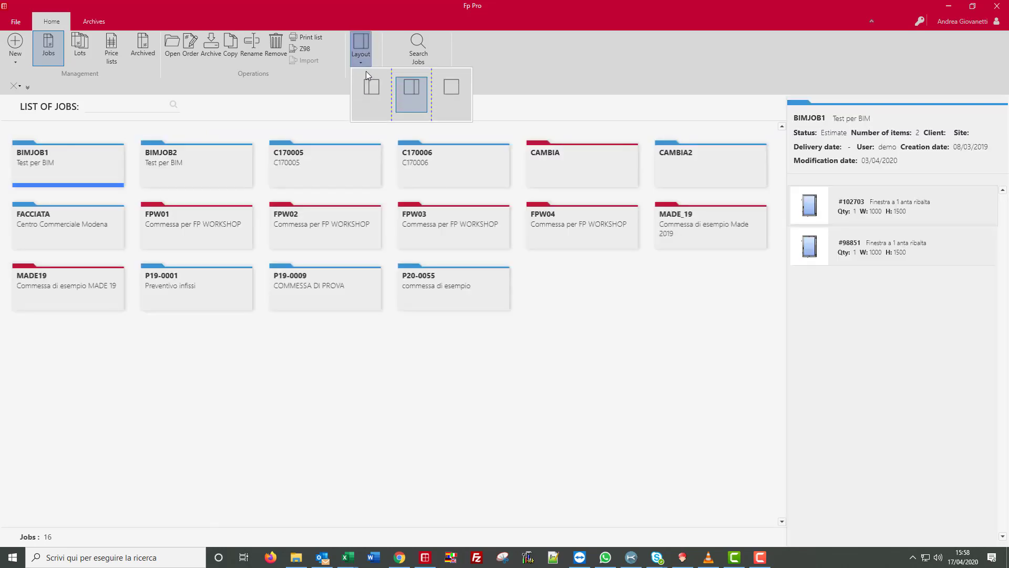
{"action": "left_click", "coordinate": [449, 88]}
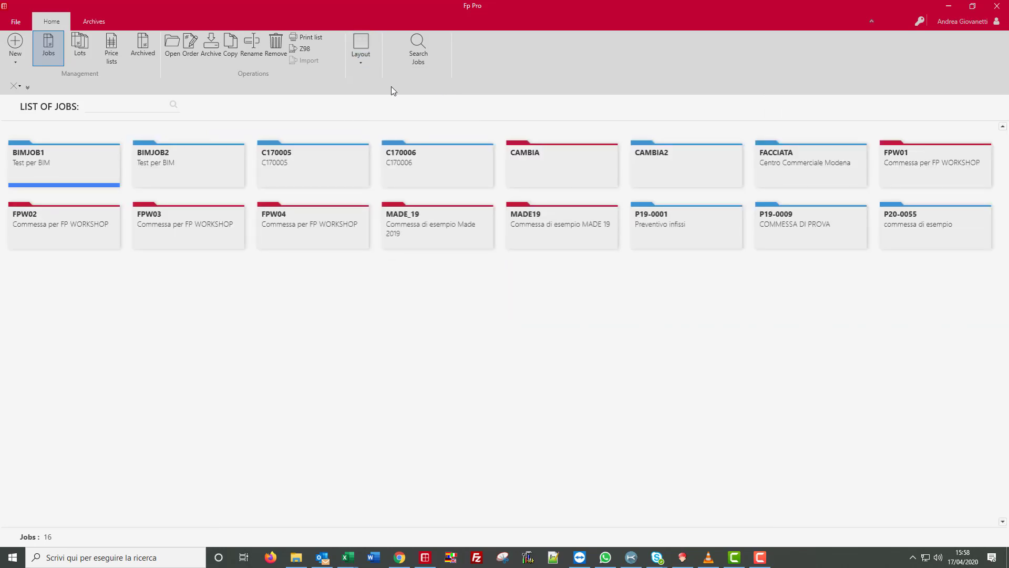
{"action": "left_click", "coordinate": [360, 62]}
{"action": "left_click", "coordinate": [404, 91]}
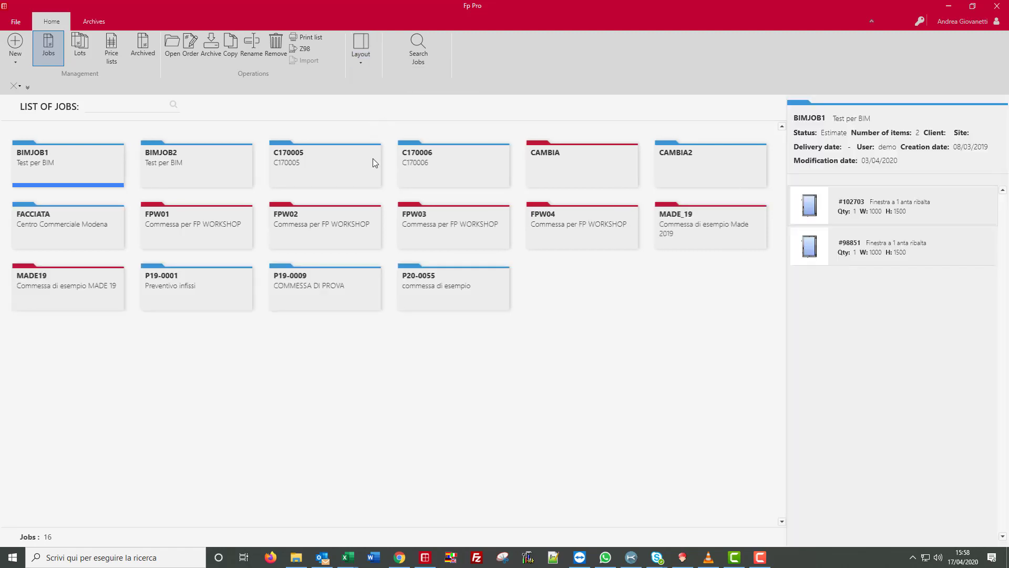
Preview the details of jobs P19-0009 and FPW04, and view the list of archived jobs before returning to the current jobs.
{"action": "left_click", "coordinate": [325, 302]}
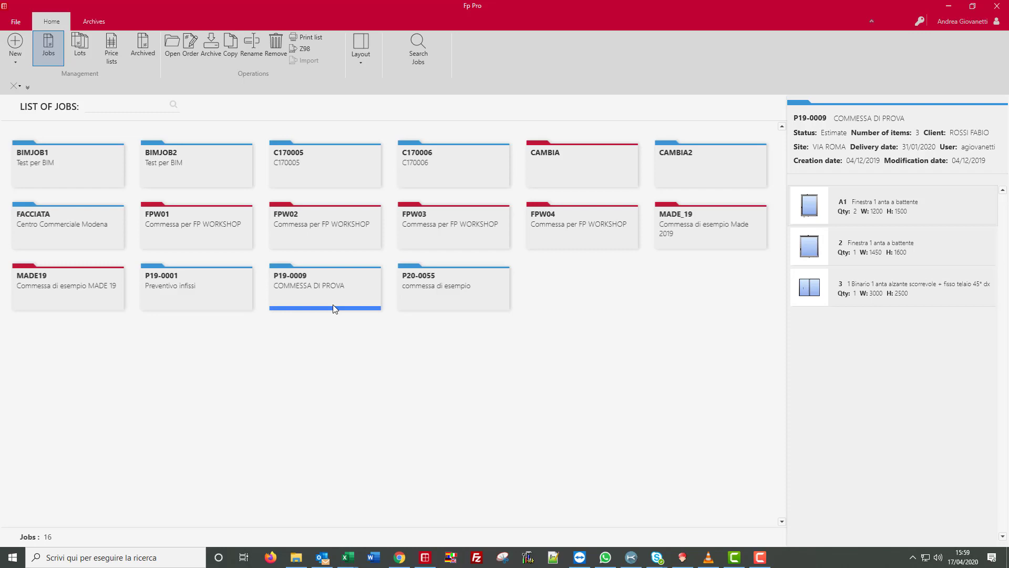
{"action": "left_click", "coordinate": [569, 224]}
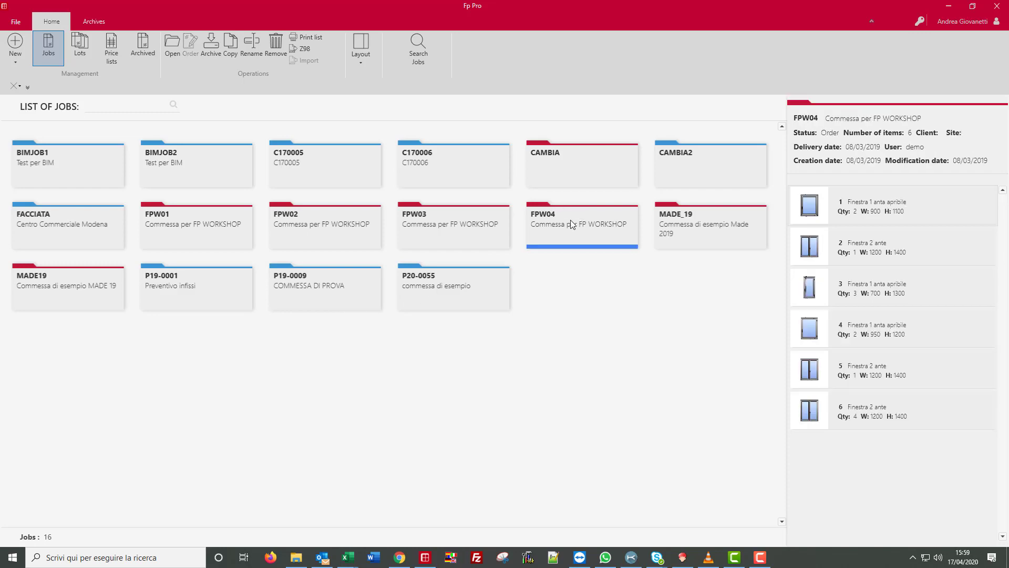
{"action": "left_click", "coordinate": [313, 299]}
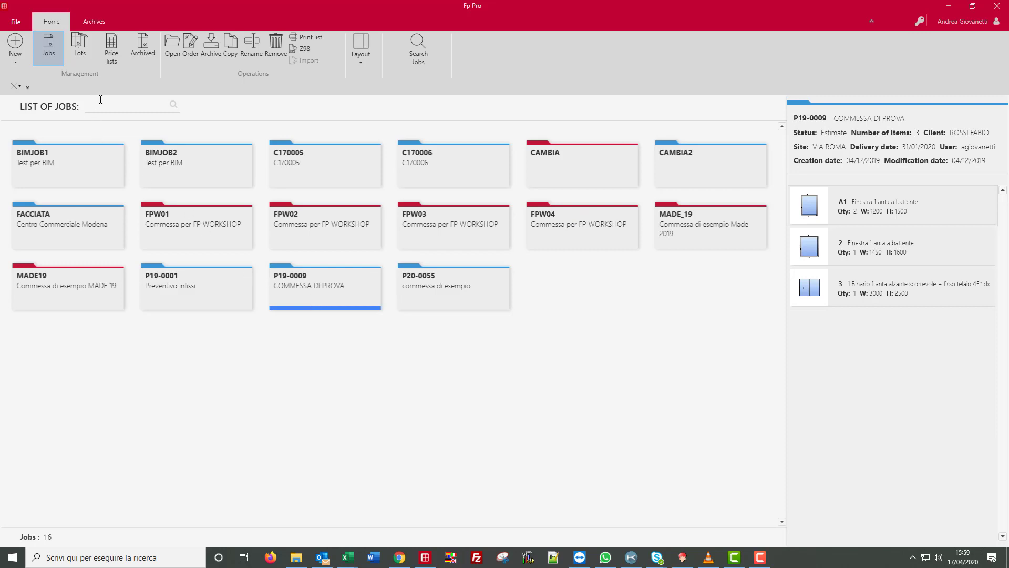
{"action": "left_click", "coordinate": [141, 52]}
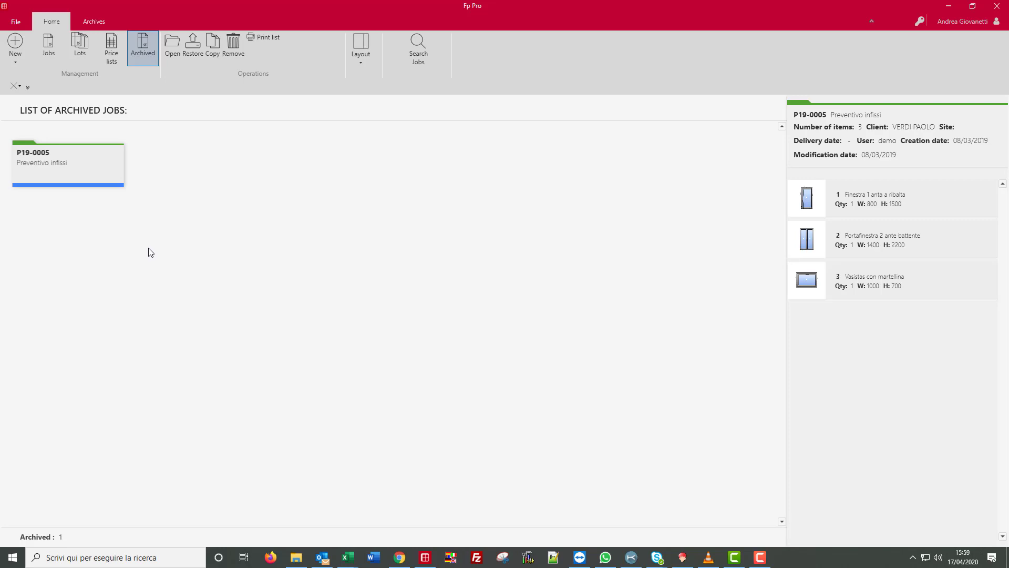
{"action": "left_click", "coordinate": [48, 46]}
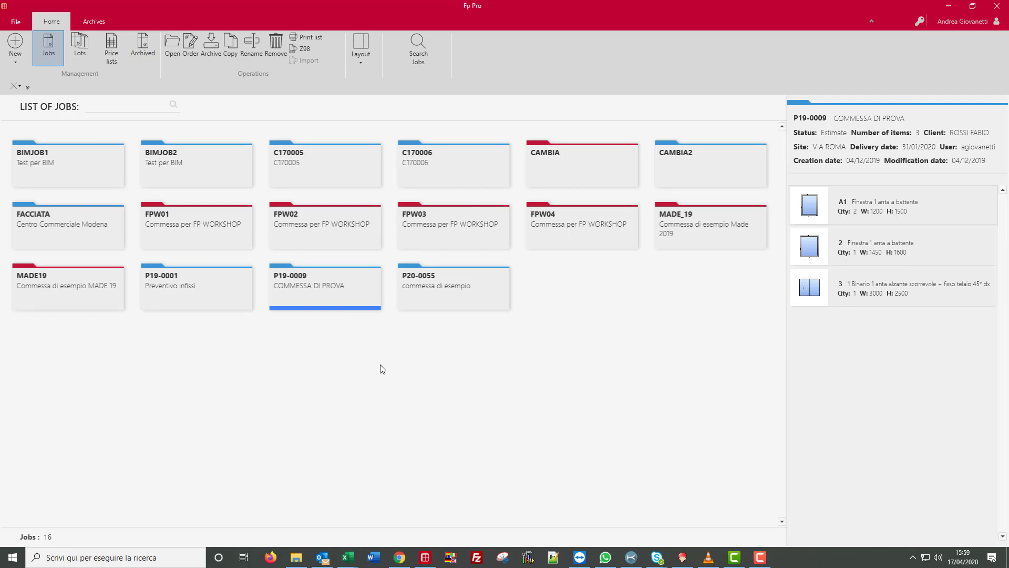
Check which operations are available for job P19-0009 without applying any.
{"action": "mouse_move", "coordinate": [314, 287]}
{"action": "right_click", "coordinate": [320, 285]}
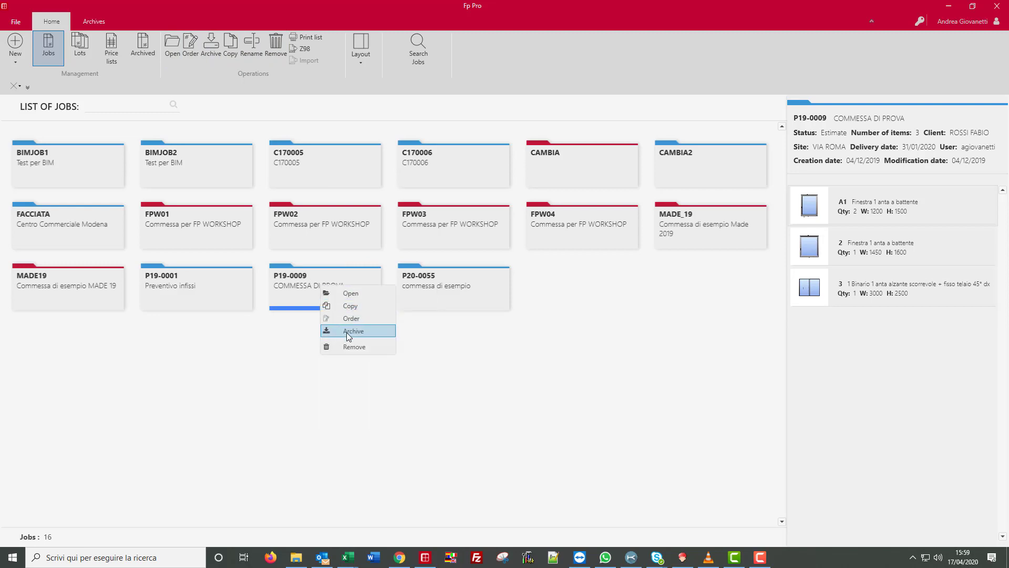
{"action": "left_click", "coordinate": [339, 277]}
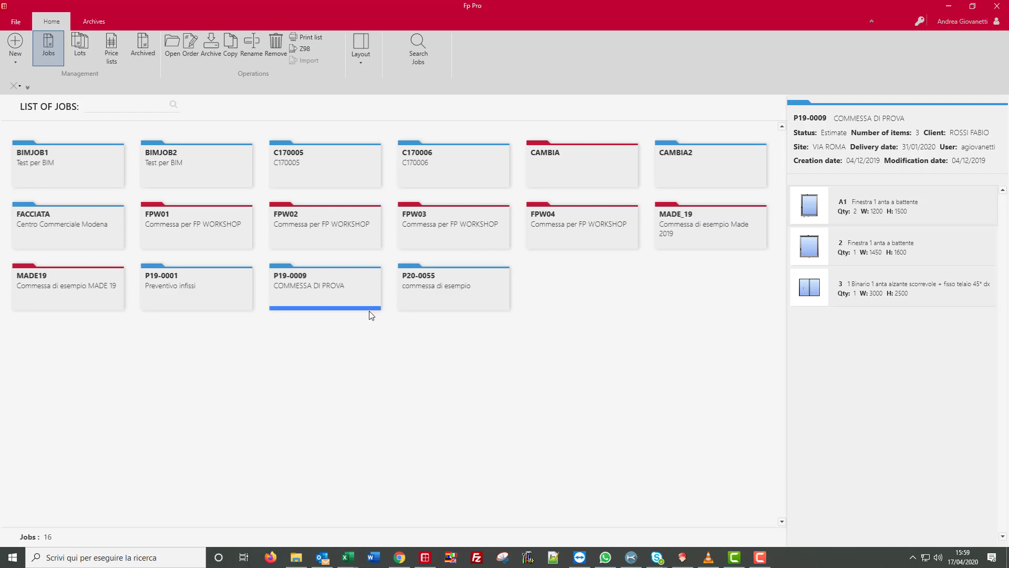
Select jobs P19-0009, P19-0001 and C170005 together and start archiving them, but cancel at the confirmation.
{"action": "mouse_move", "coordinate": [367, 310]}
{"action": "left_click", "coordinate": [214, 301], "text": "ctrl"}
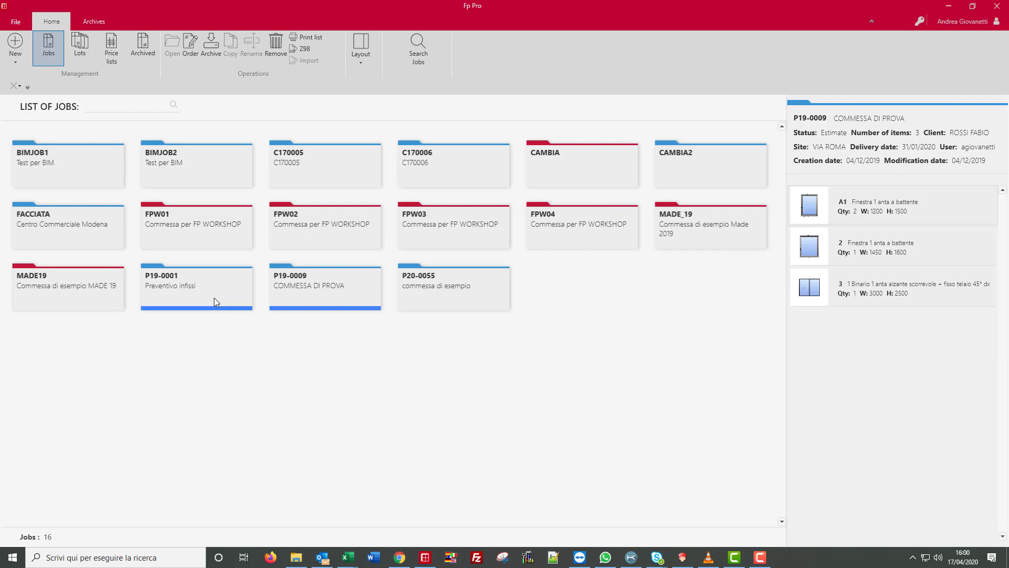
{"action": "left_click", "coordinate": [307, 169], "text": "ctrl"}
{"action": "left_click", "coordinate": [212, 47]}
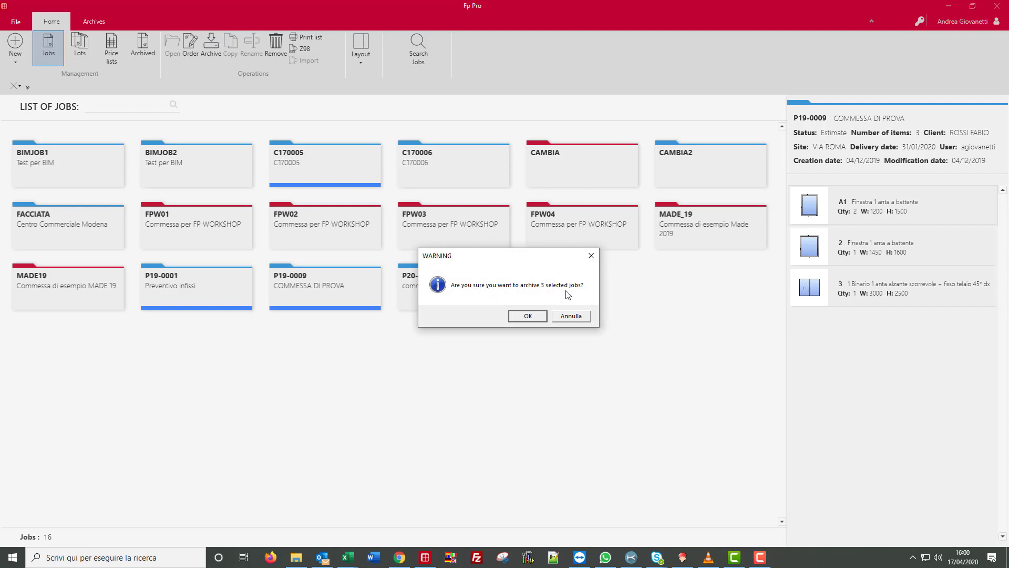
{"action": "left_click", "coordinate": [571, 316]}
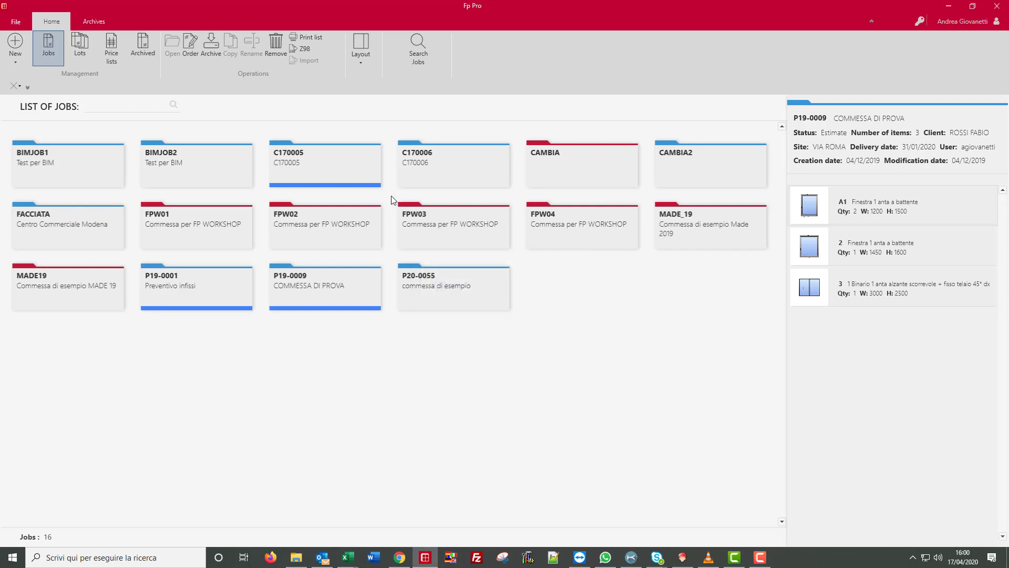
Examine the job search filters for users, customers and years, and close the search without applying any.
{"action": "left_click", "coordinate": [418, 49]}
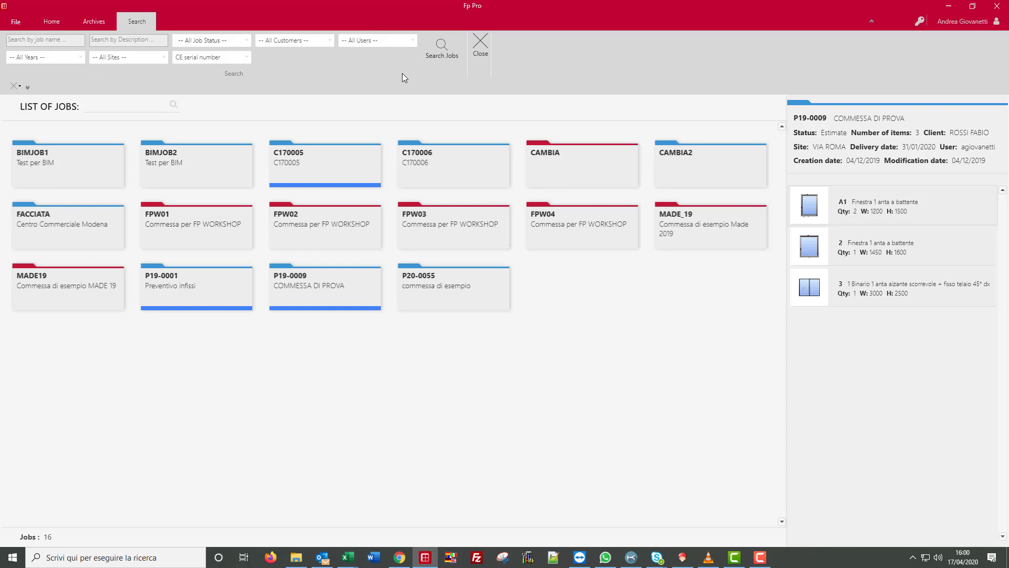
{"action": "left_click", "coordinate": [412, 40]}
{"action": "left_click", "coordinate": [413, 41]}
{"action": "left_click", "coordinate": [327, 43]}
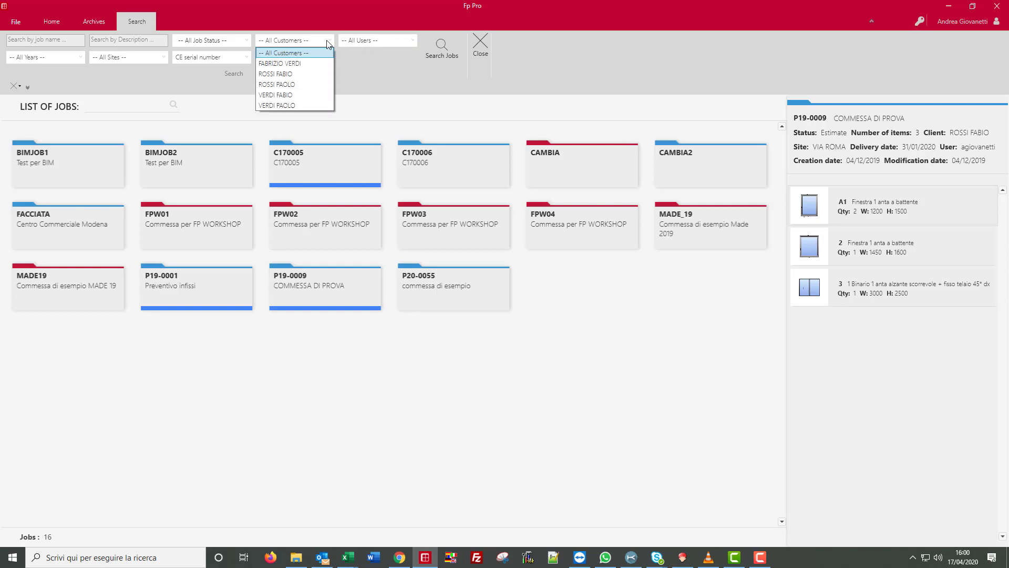
{"action": "left_click", "coordinate": [327, 43]}
{"action": "left_click", "coordinate": [80, 57]}
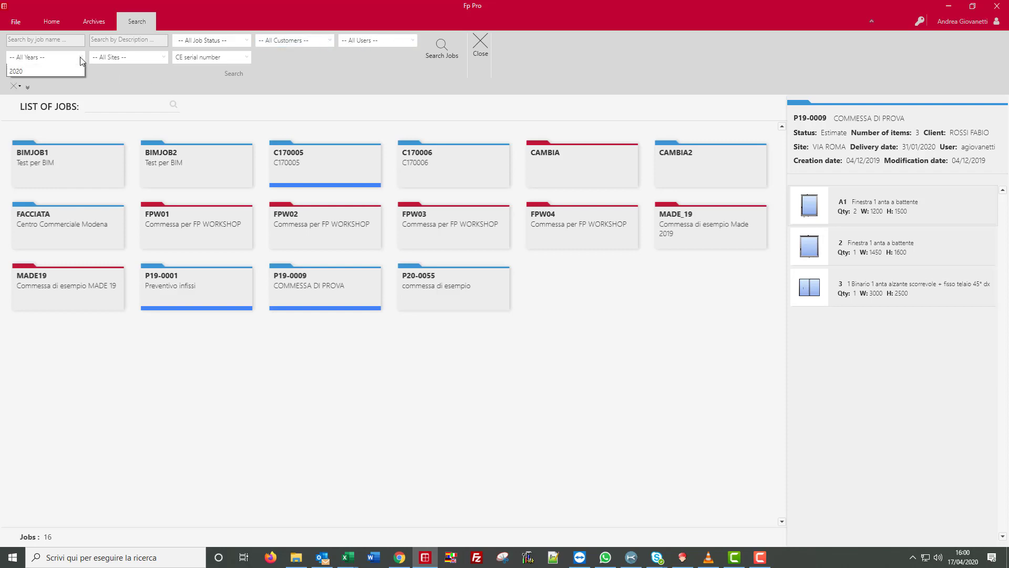
{"action": "left_click", "coordinate": [80, 57]}
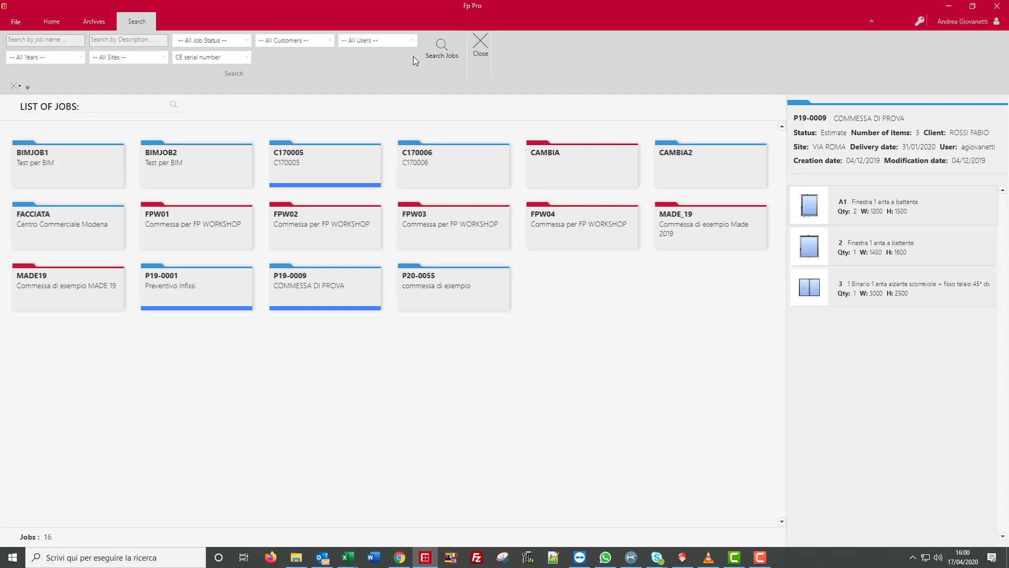
{"action": "left_click", "coordinate": [482, 48]}
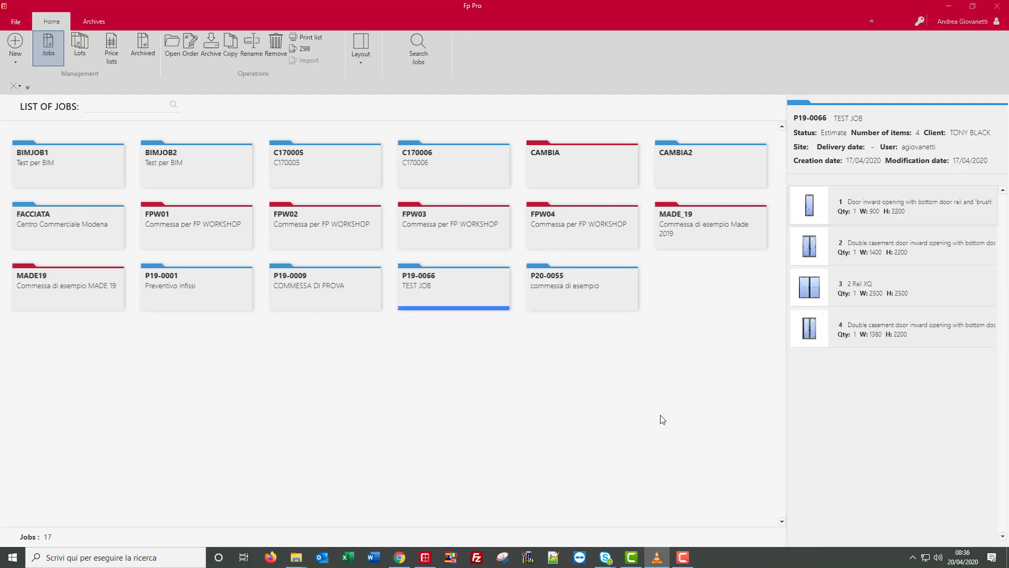
Open job P19-0066, compare its two layouts, and keep the one showing items as cards with a narrow details pane.
{"action": "double_click", "coordinate": [453, 298]}
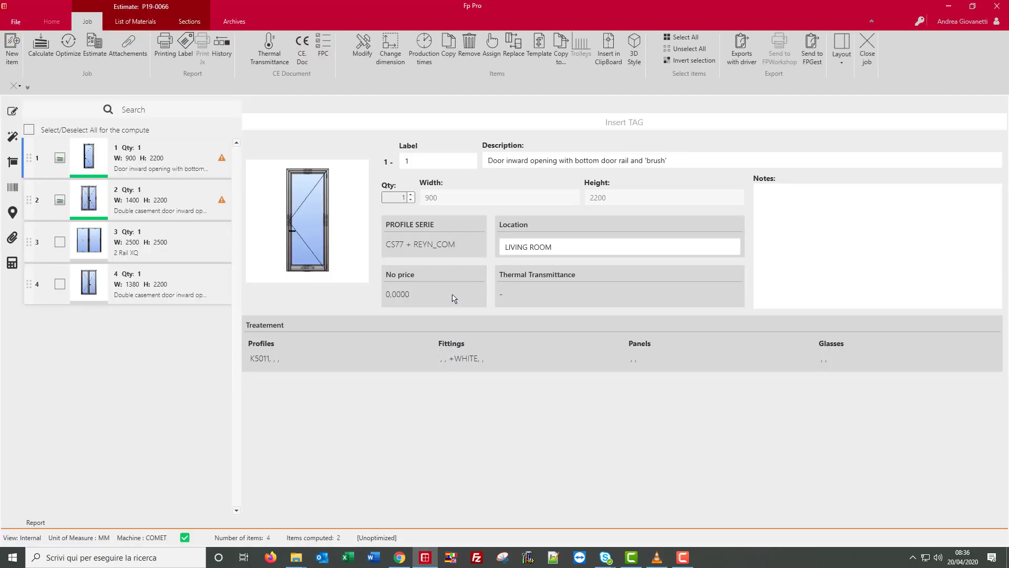
{"action": "left_click", "coordinate": [843, 65]}
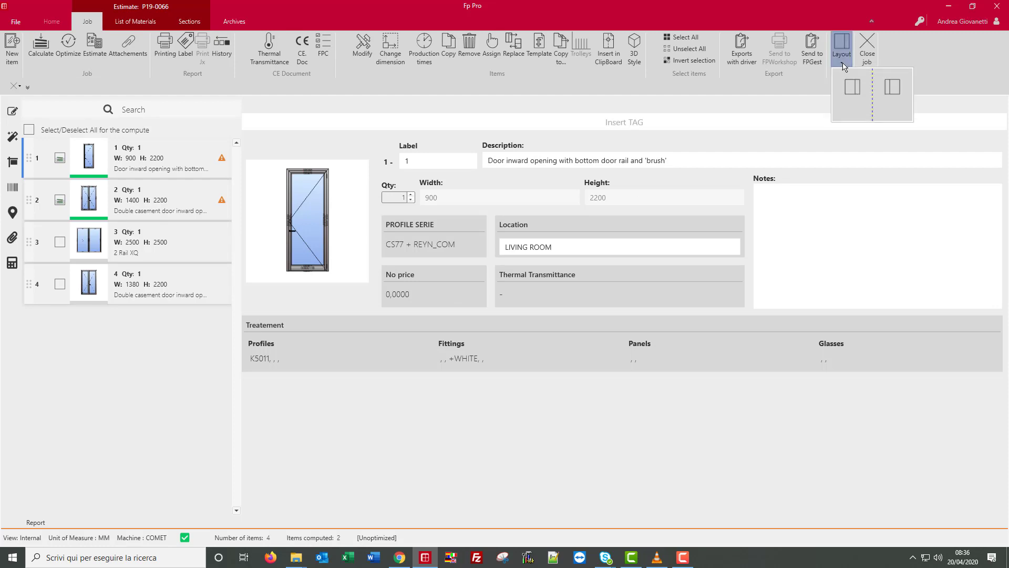
{"action": "left_click", "coordinate": [846, 86]}
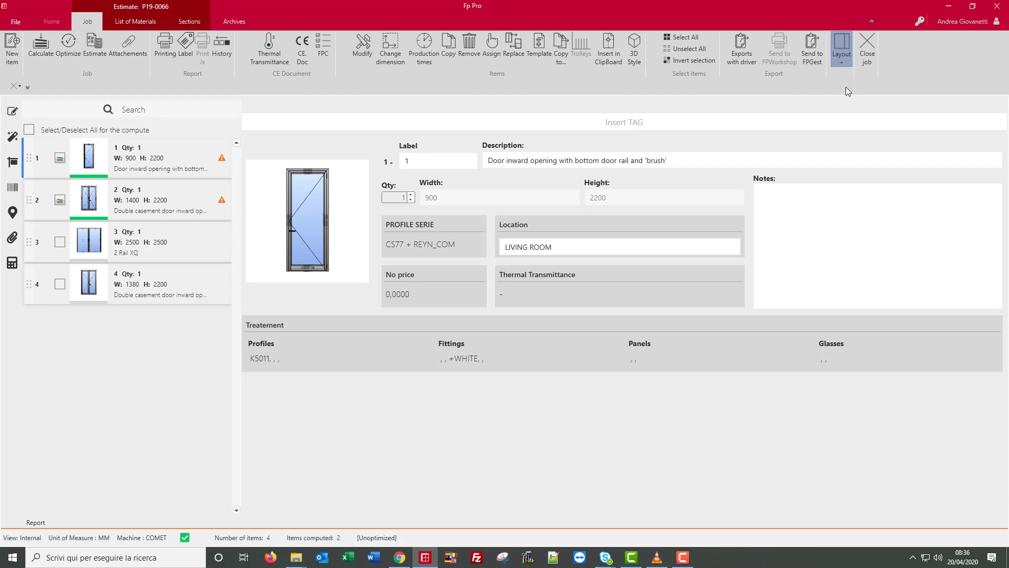
{"action": "left_click", "coordinate": [840, 69]}
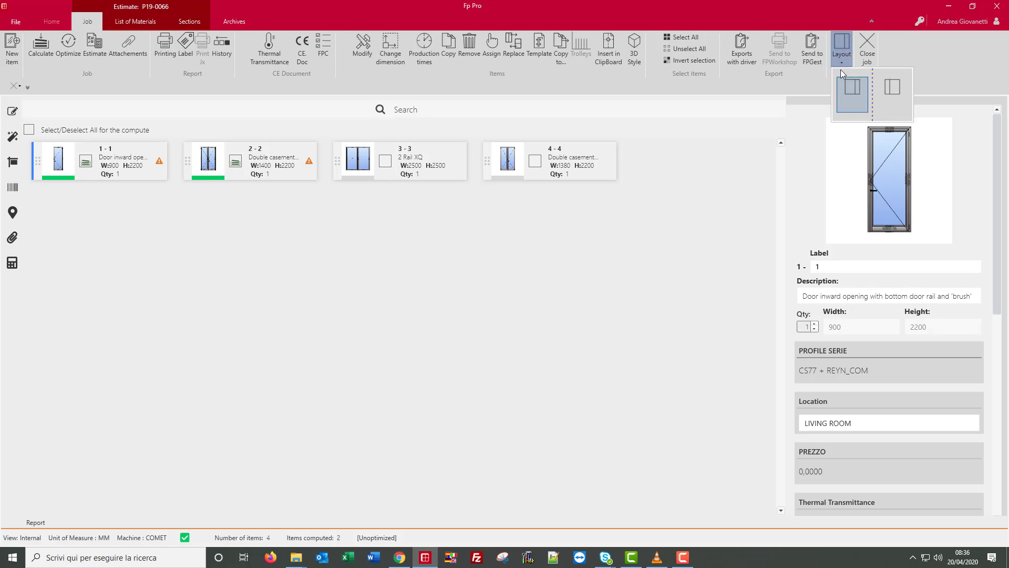
{"action": "left_click", "coordinate": [883, 98]}
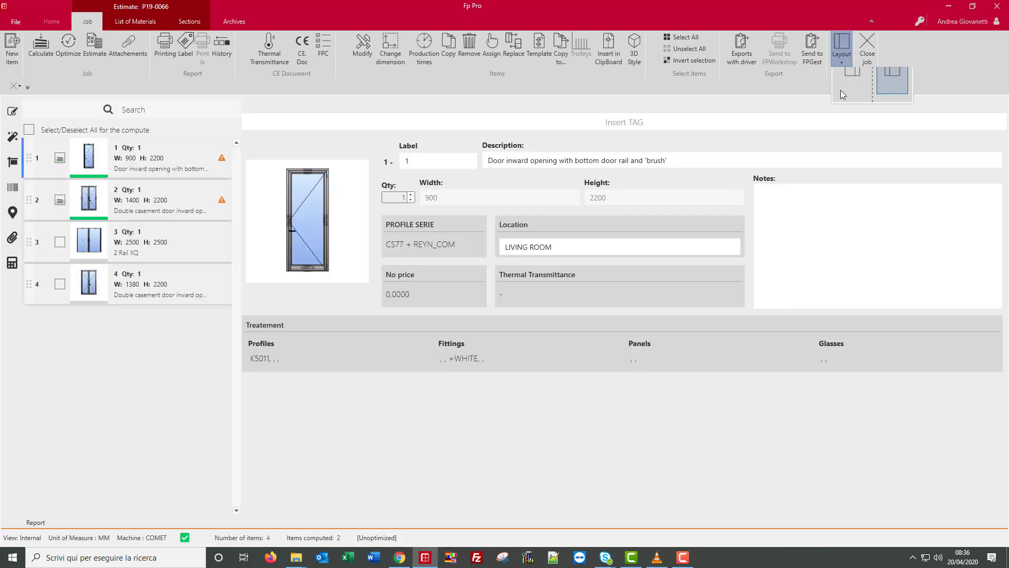
{"action": "left_click", "coordinate": [841, 104]}
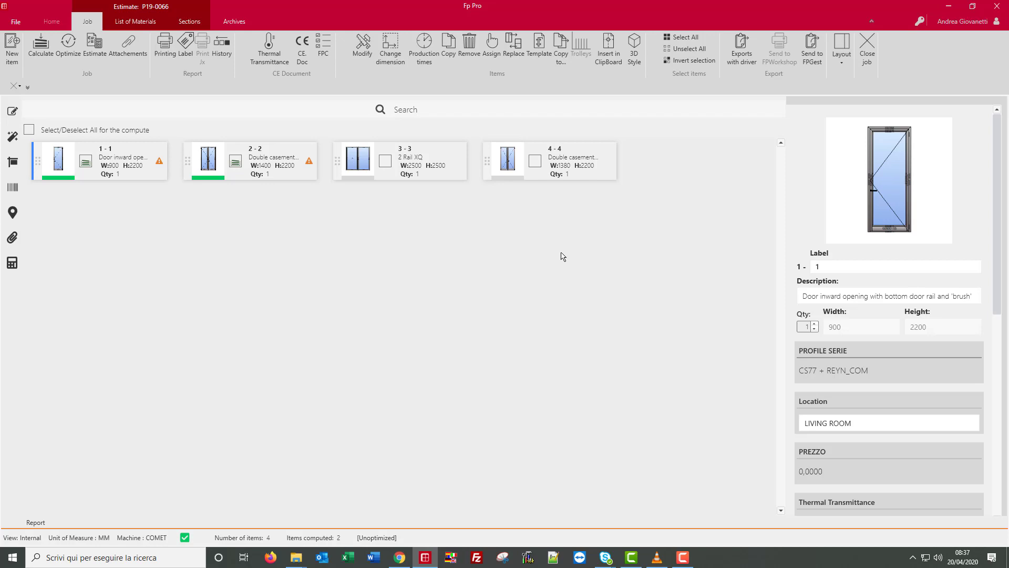
Preview the details of items 2 and 3, and select items 2 and 4 together.
{"action": "left_click", "coordinate": [277, 176]}
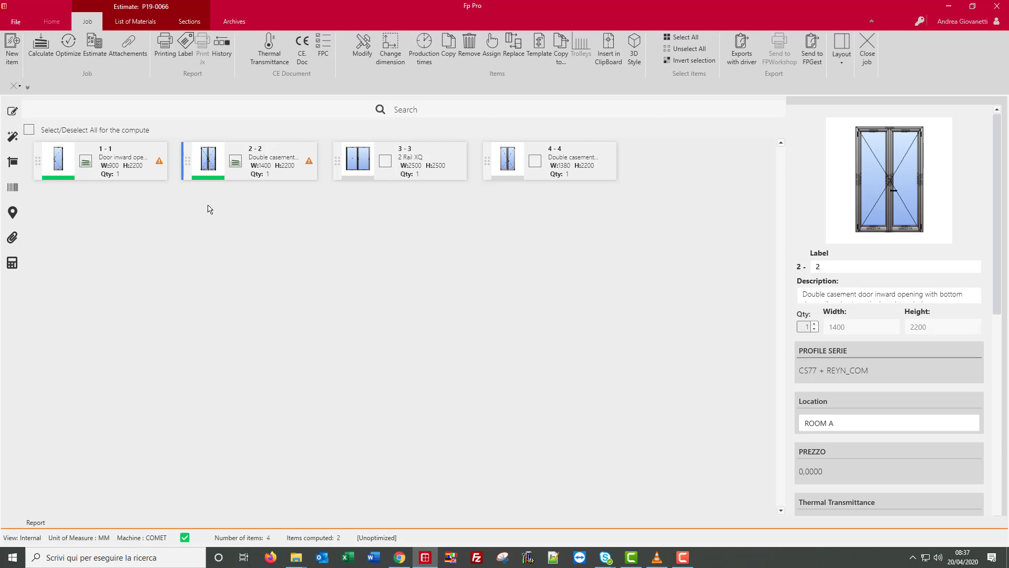
{"action": "left_click", "coordinate": [434, 165]}
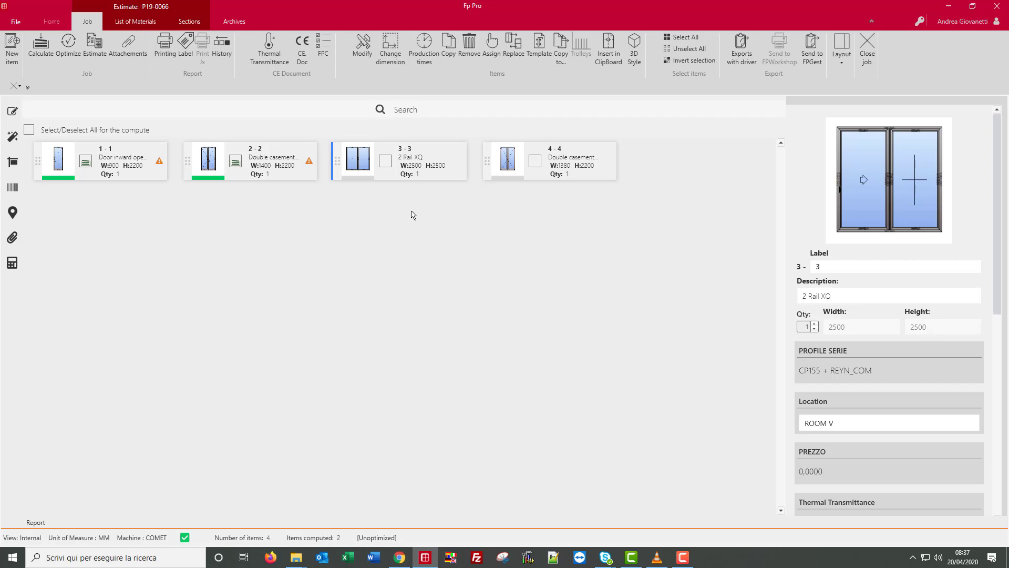
{"action": "left_click", "coordinate": [293, 178]}
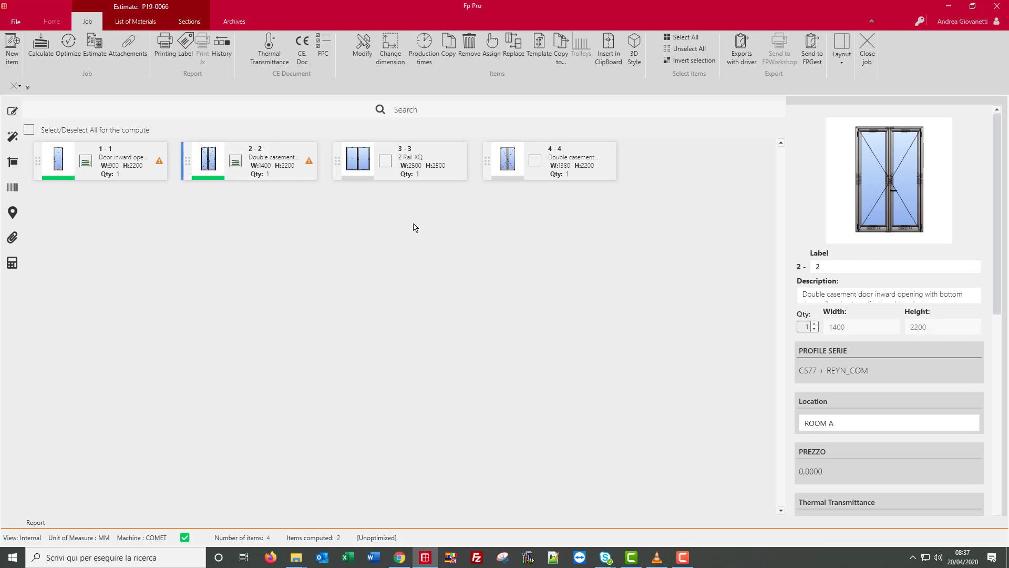
{"action": "left_click", "coordinate": [594, 172], "text": "ctrl"}
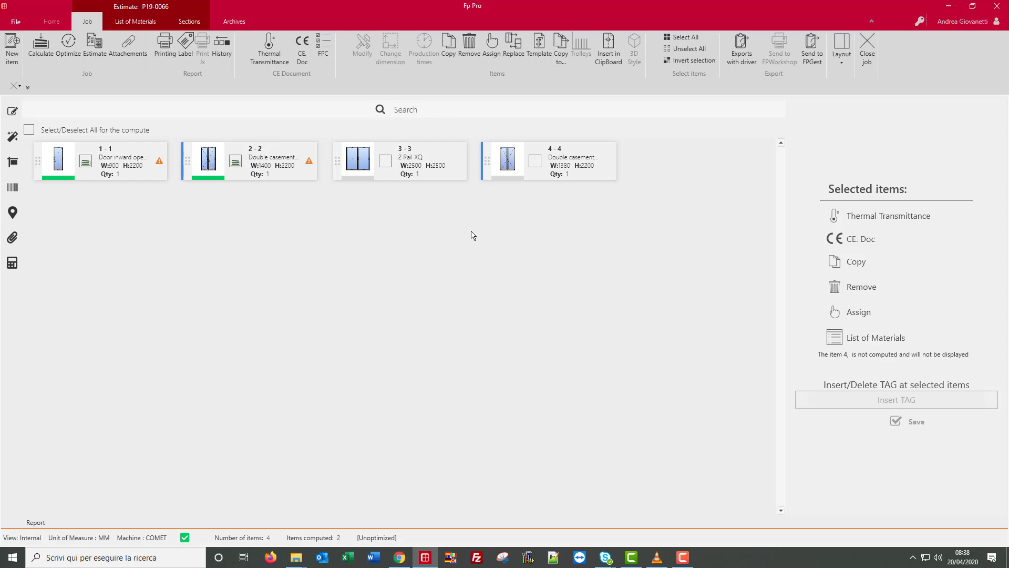
Include all items in the compute, and exclude items 2 and 4 from it.
{"action": "left_click", "coordinate": [296, 176]}
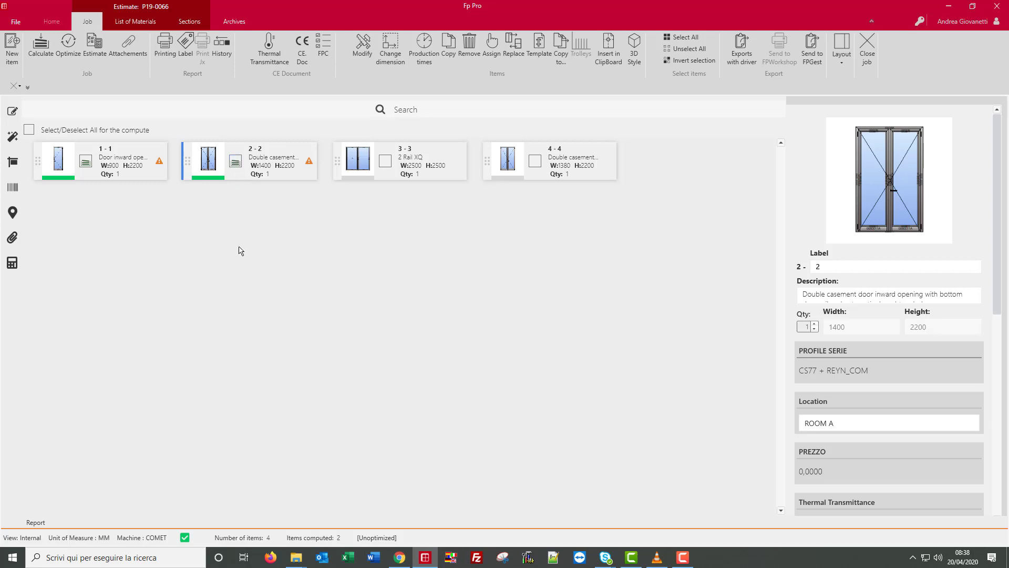
{"action": "left_click", "coordinate": [29, 131]}
{"action": "left_click", "coordinate": [29, 130]}
{"action": "left_click", "coordinate": [30, 130]}
{"action": "left_click", "coordinate": [235, 166]}
{"action": "left_click", "coordinate": [534, 167]}
Copy item 3 within the job, and delete the copy.
{"action": "left_click", "coordinate": [435, 175]}
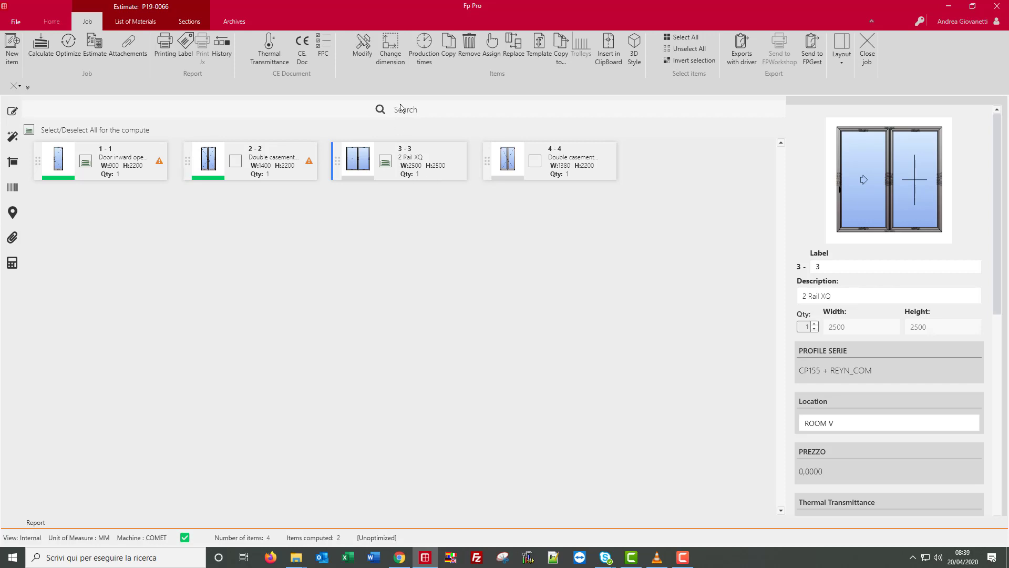
{"action": "left_click", "coordinate": [451, 62]}
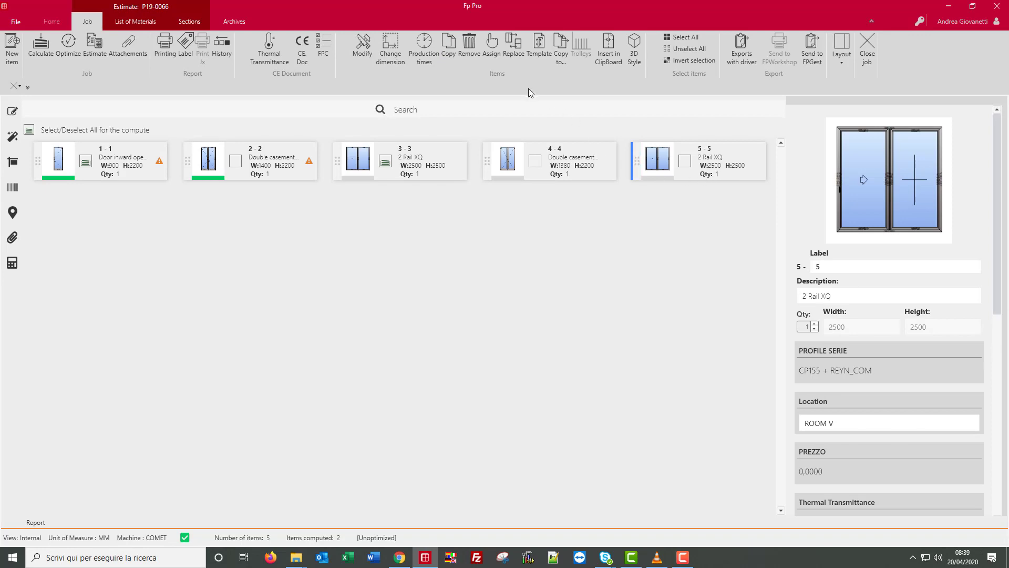
{"action": "left_click", "coordinate": [469, 54]}
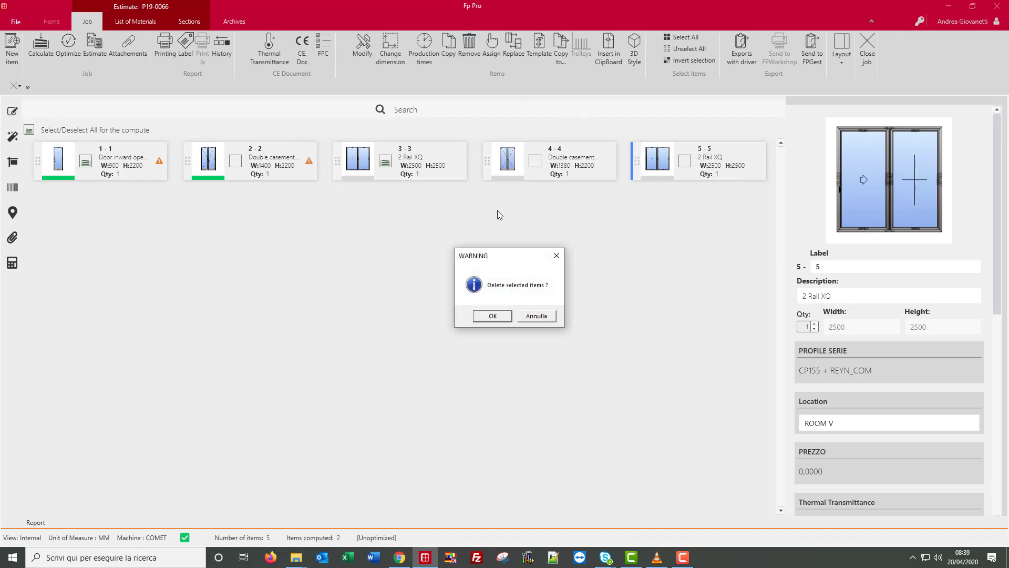
{"action": "left_click", "coordinate": [492, 316]}
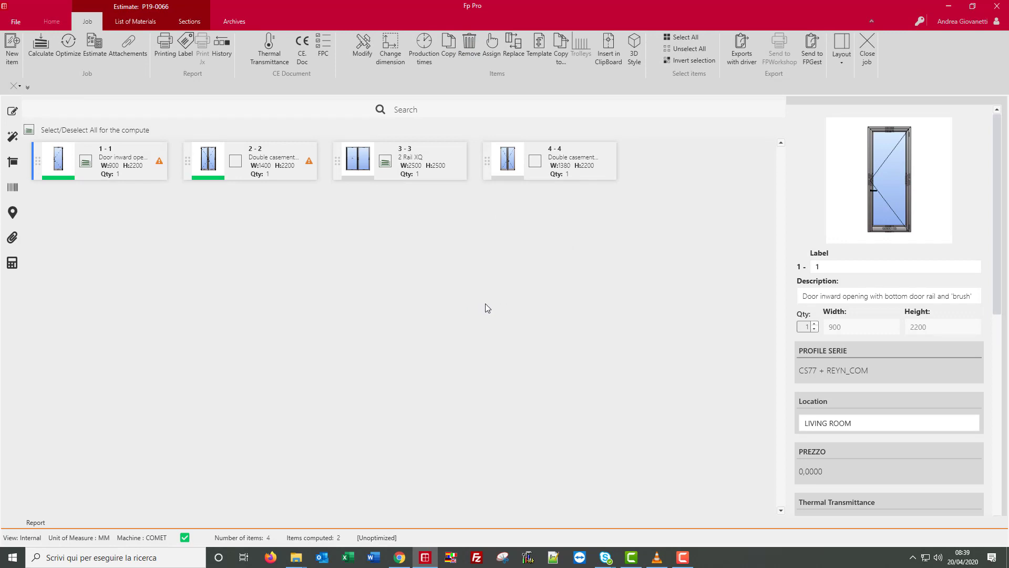
Preview the thermal transmittance options for all items without calculating, and look through item 2's details down to its treatments and notes.
{"action": "left_click", "coordinate": [674, 37]}
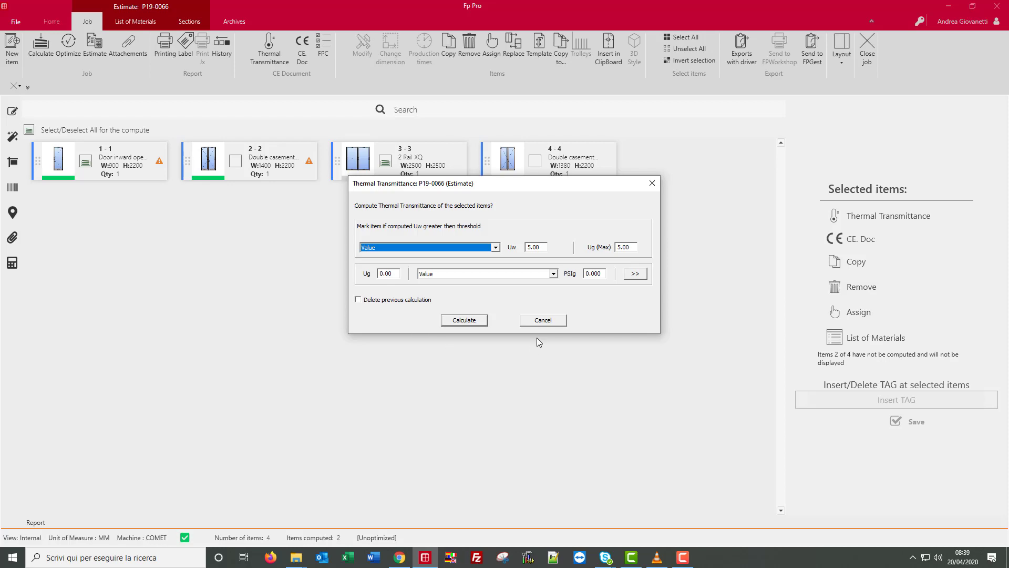
{"action": "left_click", "coordinate": [537, 322]}
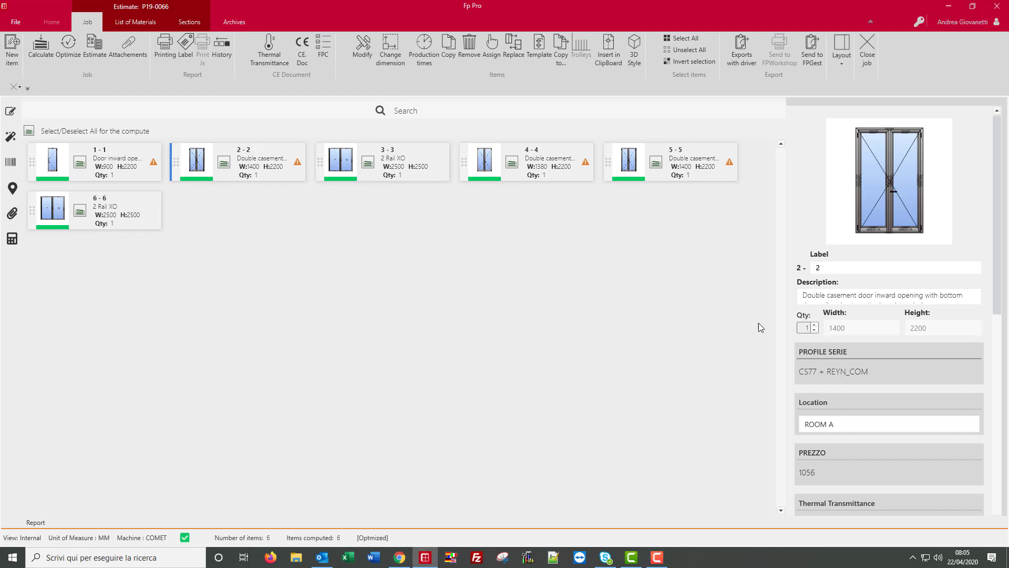
{"action": "left_click_drag", "start_coordinate": [1000, 297], "coordinate": [892, 359]}
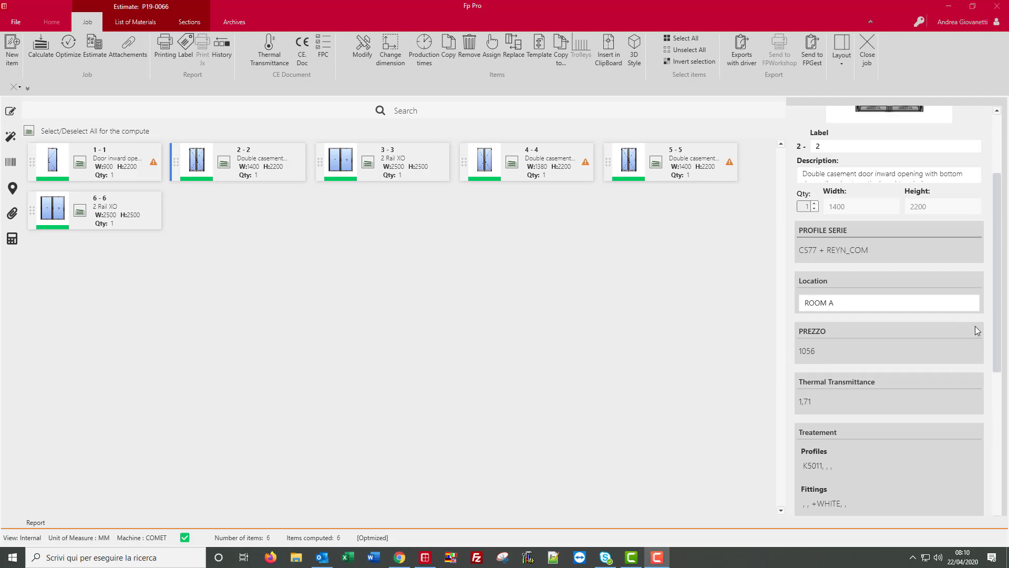
{"action": "left_click_drag", "start_coordinate": [1001, 327], "coordinate": [1003, 470]}
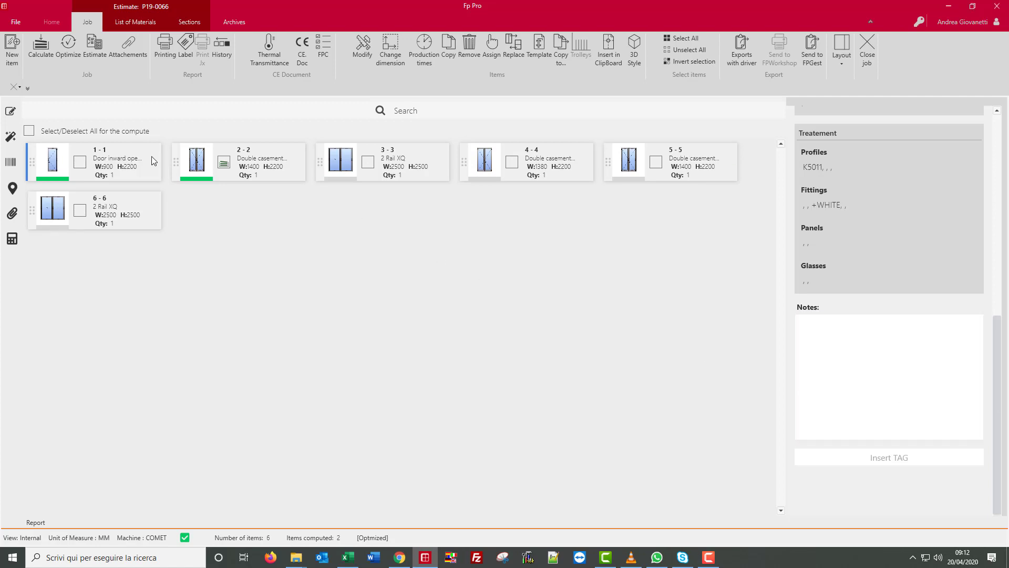
Select items 1, 2 and 3 together, and save the tag LOT1 on them.
{"action": "left_click", "coordinate": [291, 175], "text": "ctrl"}
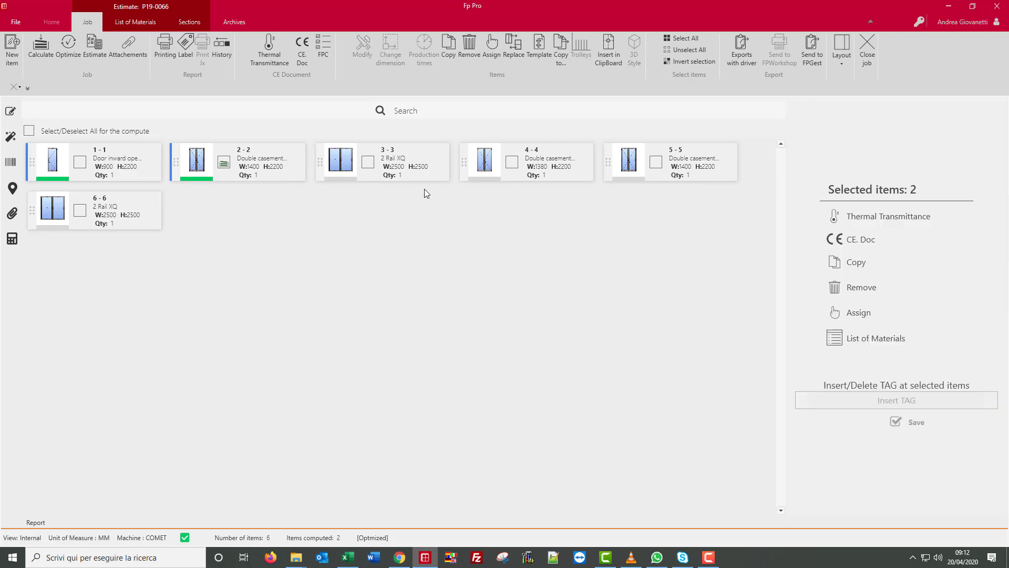
{"action": "left_click", "coordinate": [430, 173], "text": "ctrl"}
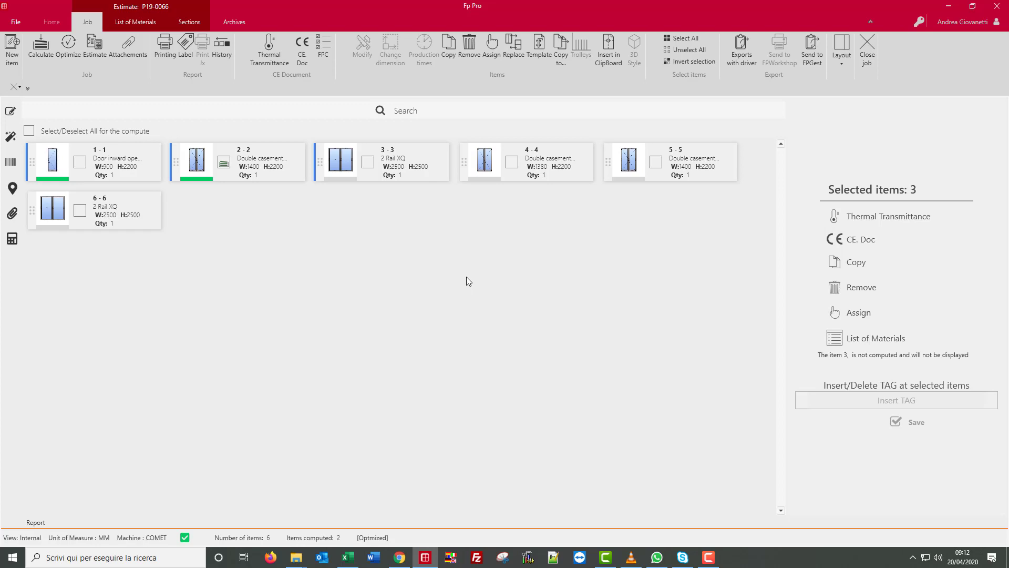
{"action": "left_click", "coordinate": [888, 400]}
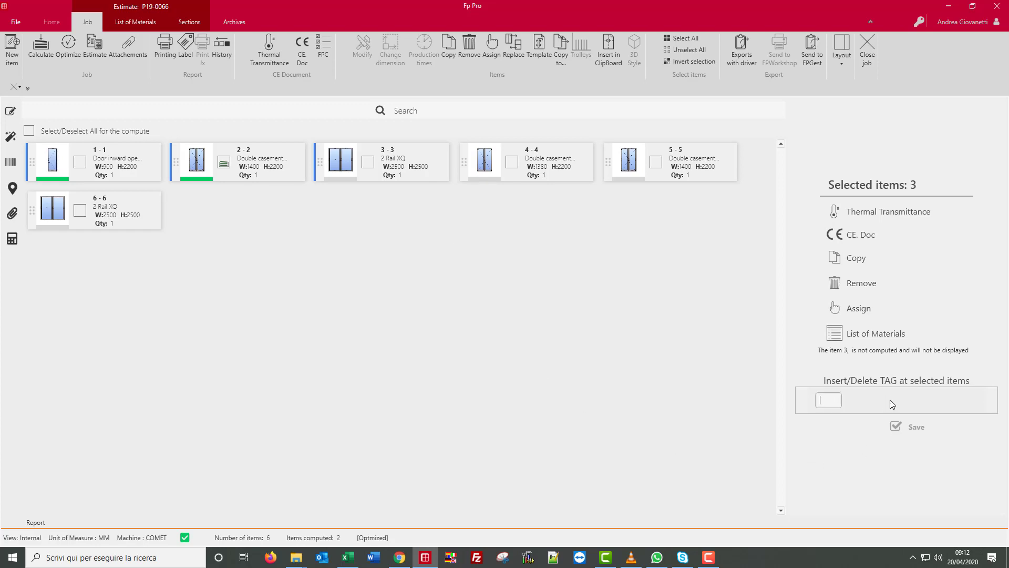
{"action": "type", "text": "LOT"}
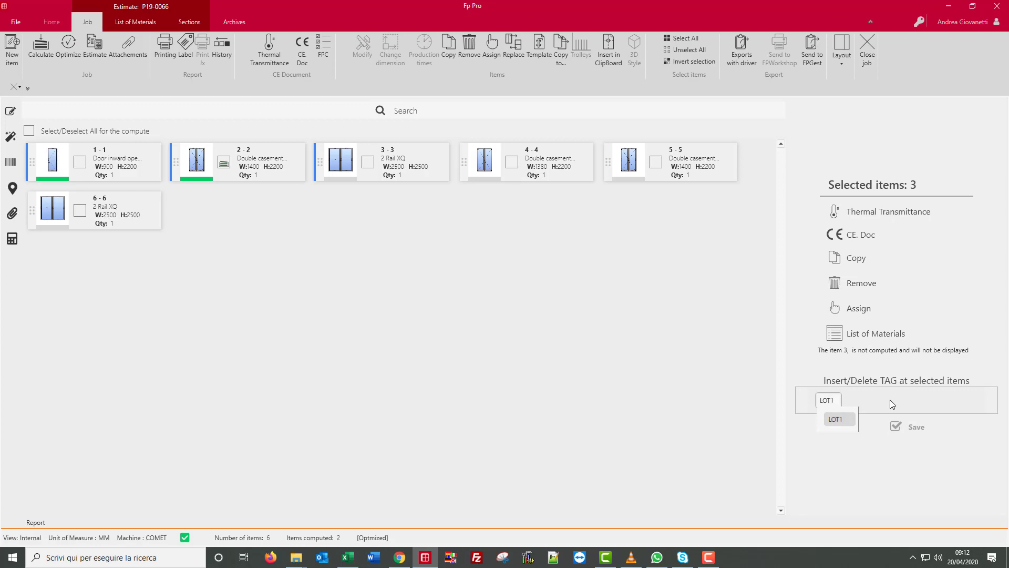
{"action": "type", "text": "1"}
{"action": "key", "text": "Return"}
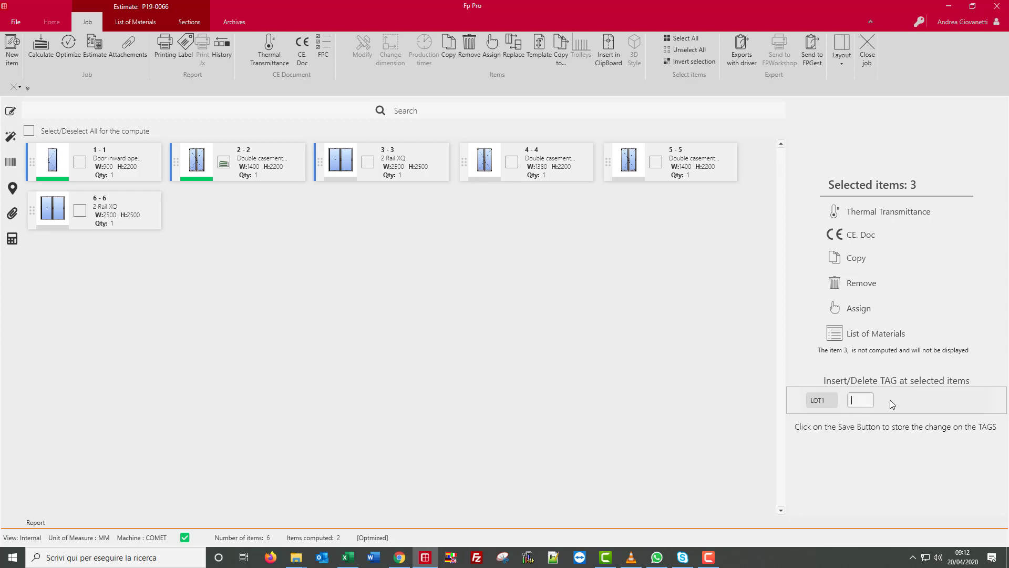
{"action": "key", "text": "Return"}
{"action": "key", "text": "Return"}
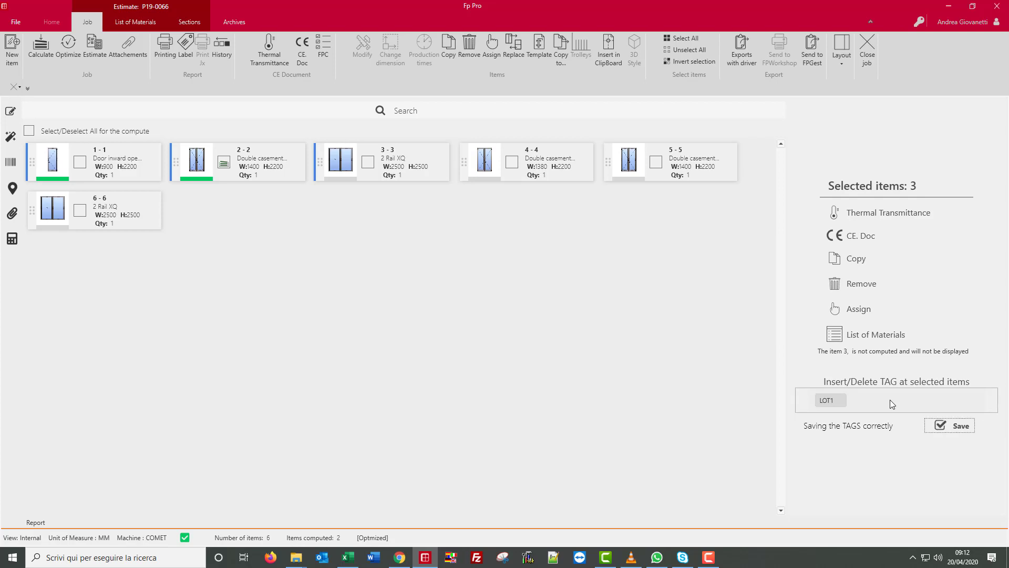
Select items 4, 5 and 6 together, and save the tag LOT2 on them.
{"action": "left_click", "coordinate": [546, 168]}
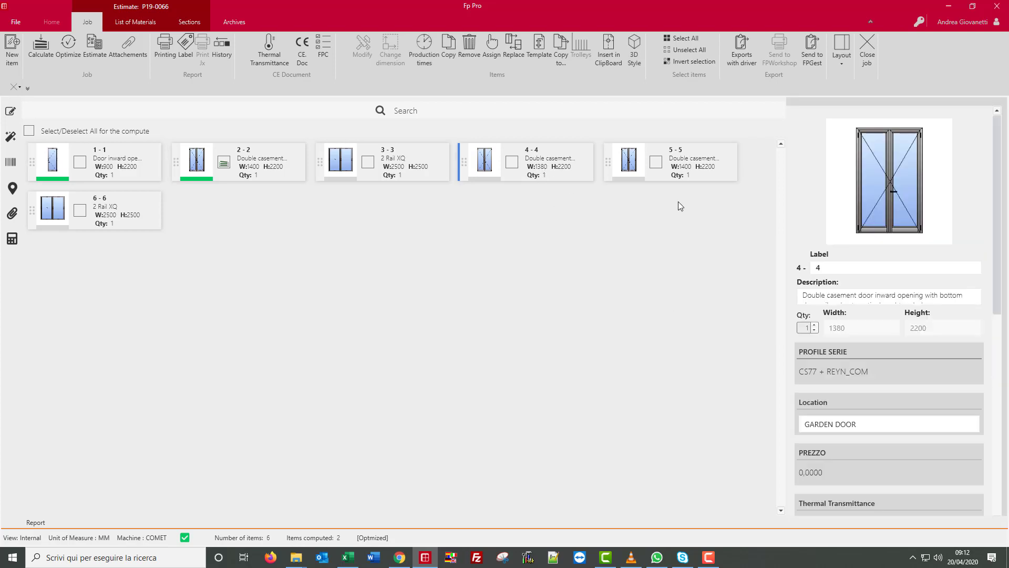
{"action": "left_click", "coordinate": [706, 175], "text": "ctrl"}
{"action": "left_click", "coordinate": [146, 218], "text": "ctrl"}
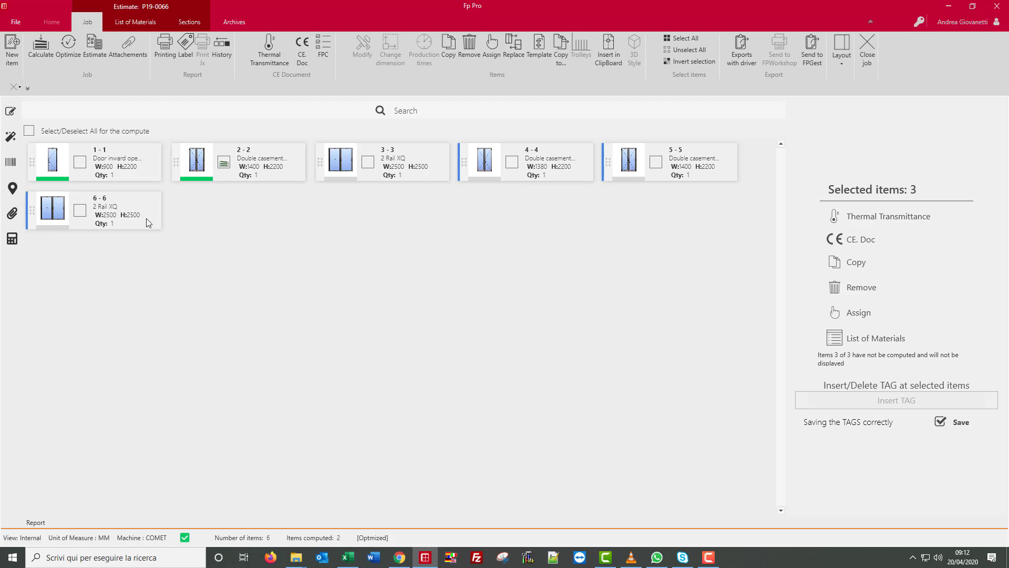
{"action": "left_click", "coordinate": [910, 399]}
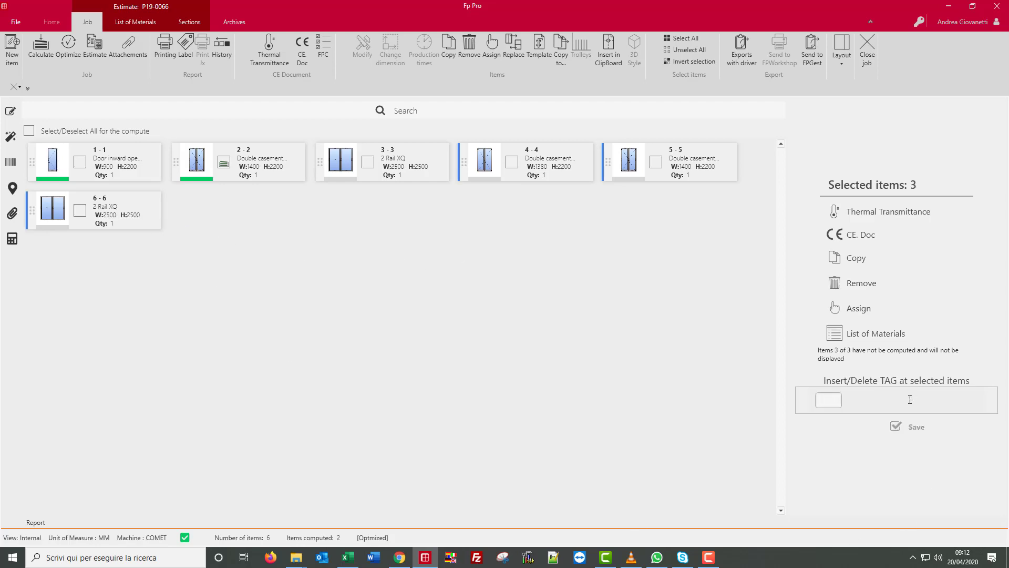
{"action": "type", "text": "LOT2"}
{"action": "key", "text": "Return"}
{"action": "key", "text": "Return"}
{"action": "key", "text": "Return"}
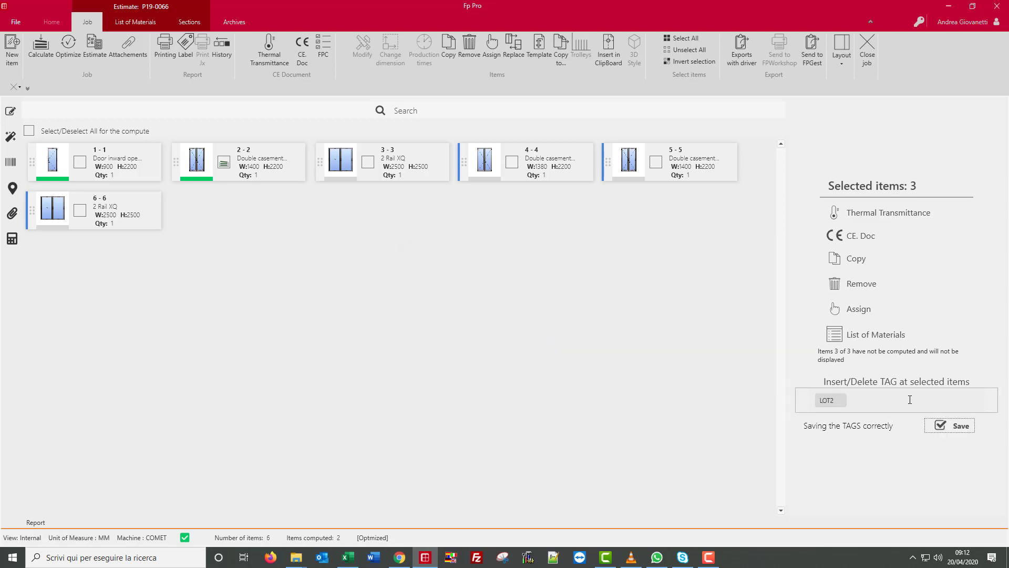
{"action": "left_click", "coordinate": [950, 426]}
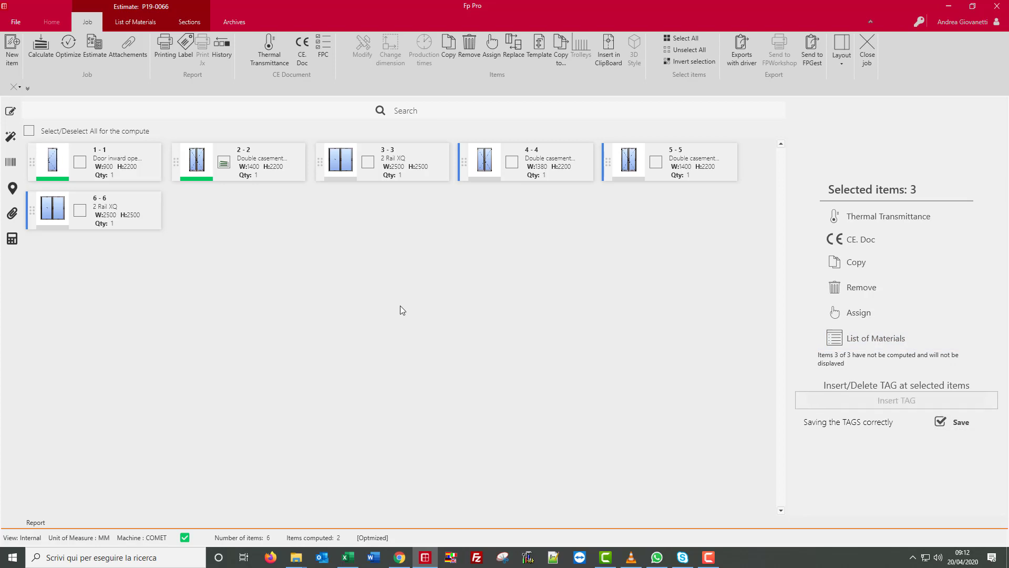
Open the item search and filter the job's items by the tag LOT1.
{"action": "left_click", "coordinate": [400, 166]}
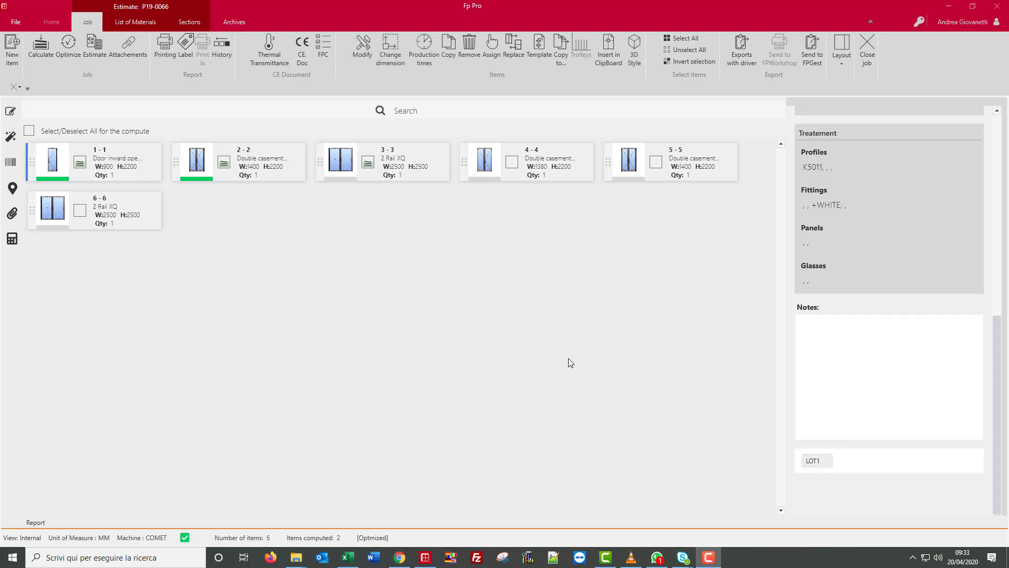
{"action": "left_click", "coordinate": [380, 110]}
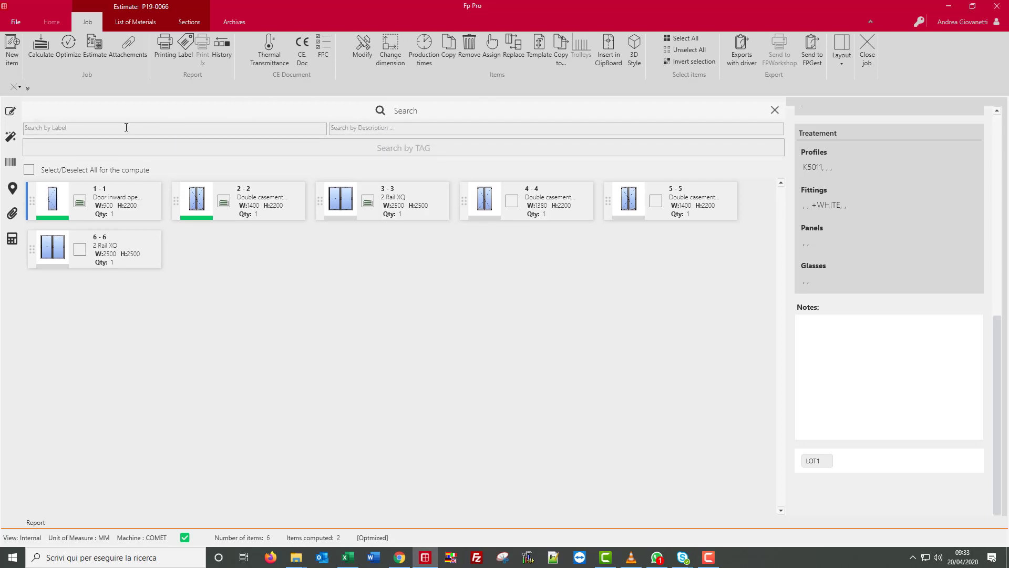
{"action": "left_click", "coordinate": [123, 147]}
{"action": "type", "text": "L"}
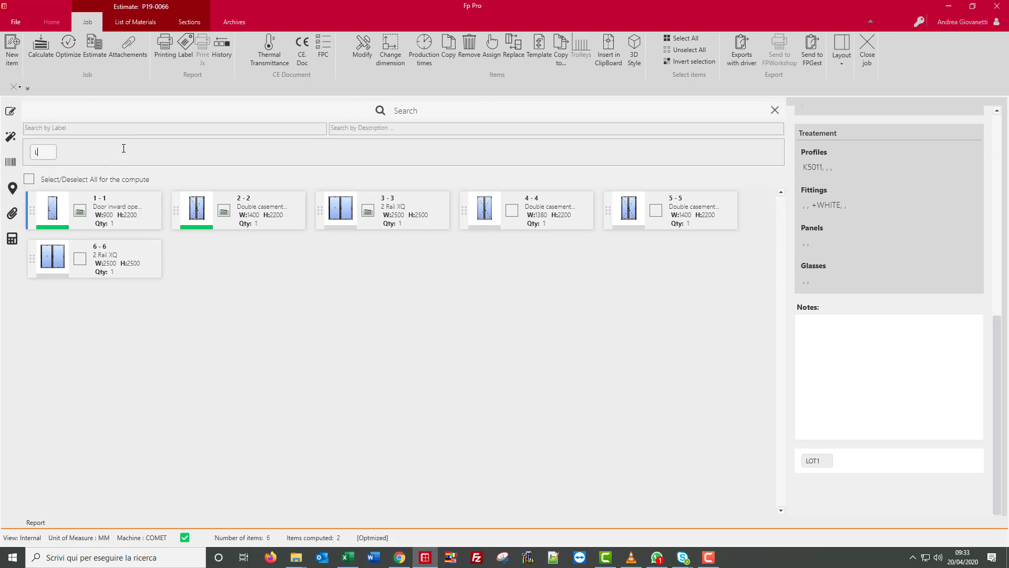
{"action": "type", "text": "OT1"}
{"action": "key", "text": "Return"}
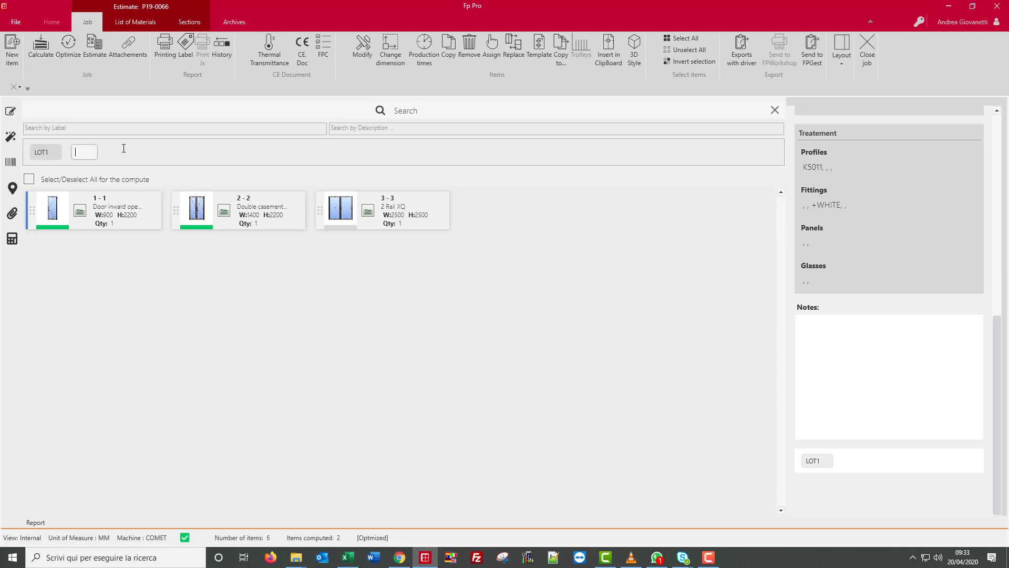
Filter the items by the tag LOT2 instead of LOT1, clear the filter, and close the item search.
{"action": "left_click", "coordinate": [55, 151]}
{"action": "left_click", "coordinate": [54, 150]}
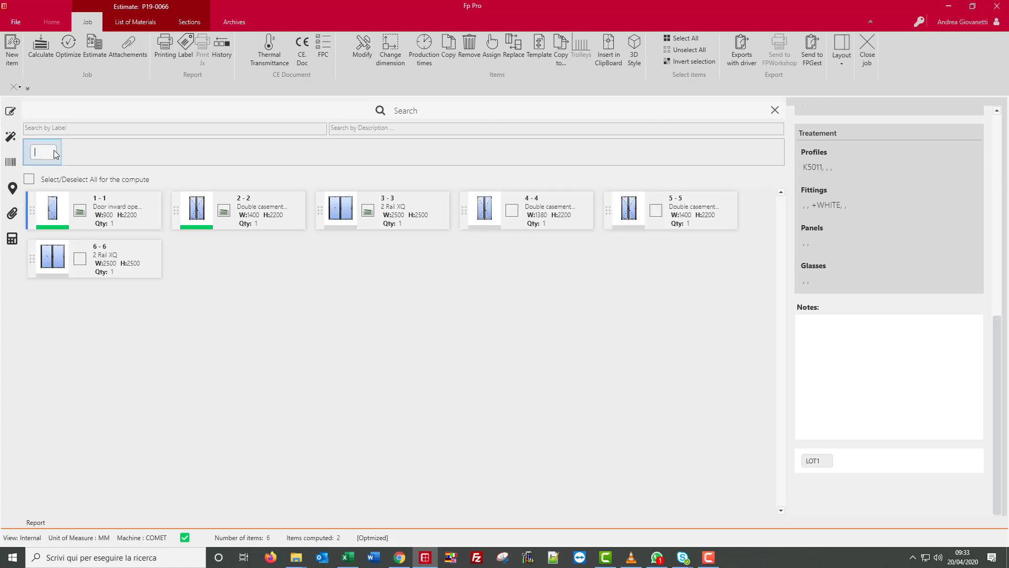
{"action": "type", "text": "LOT2T"}
{"action": "key", "text": "Return"}
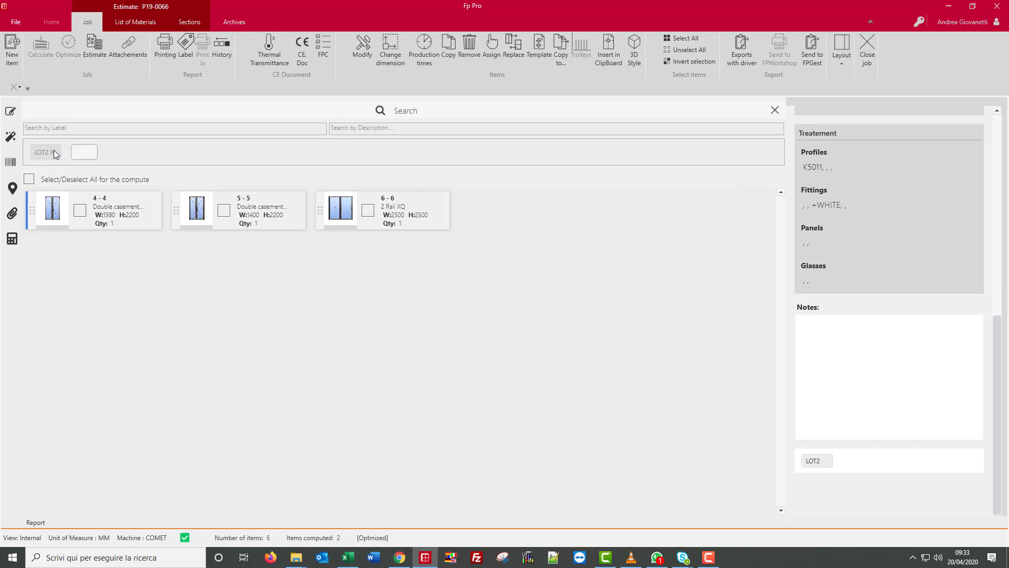
{"action": "left_click", "coordinate": [54, 153]}
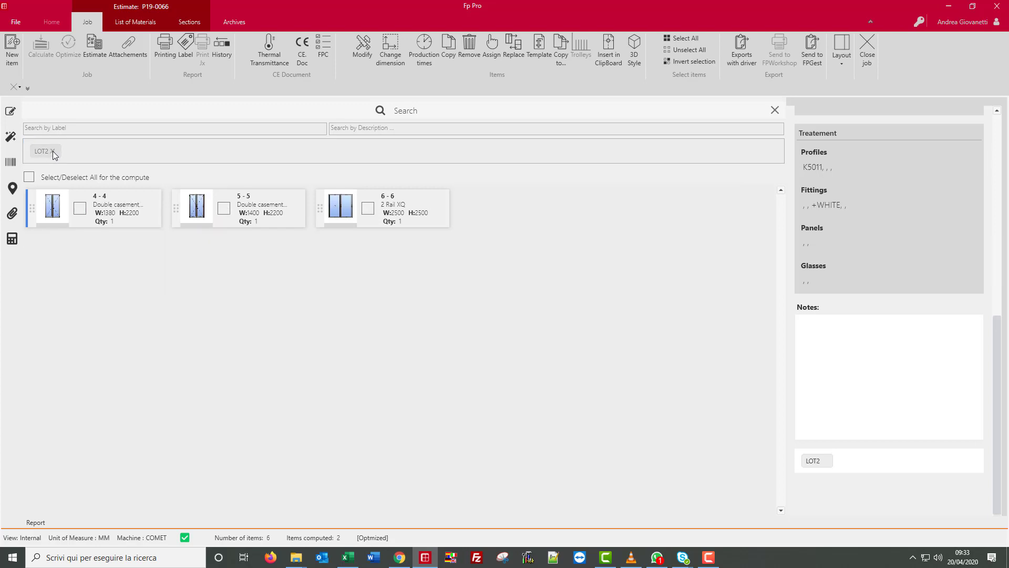
{"action": "left_click", "coordinate": [53, 151]}
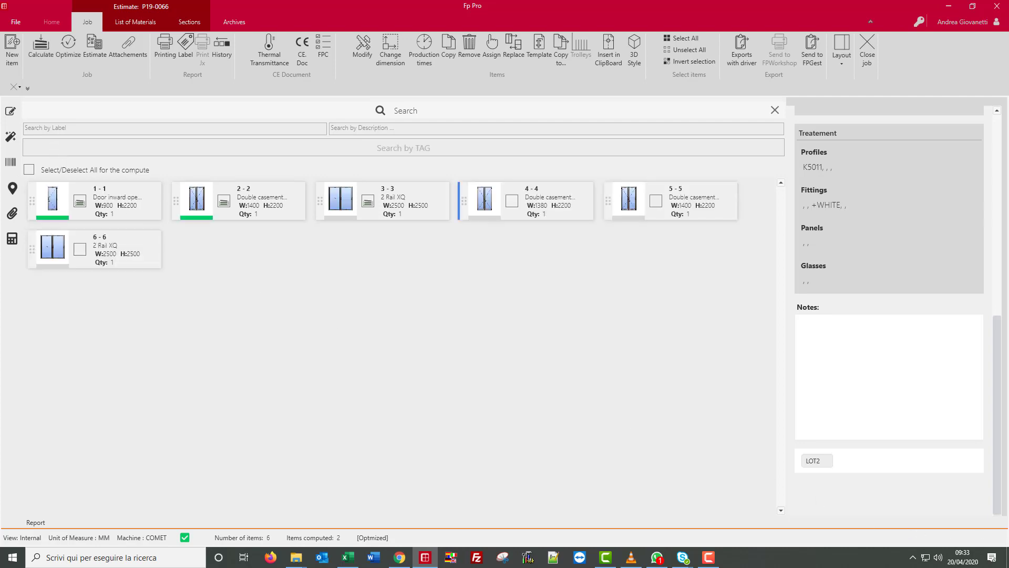
{"action": "key", "text": "F10"}
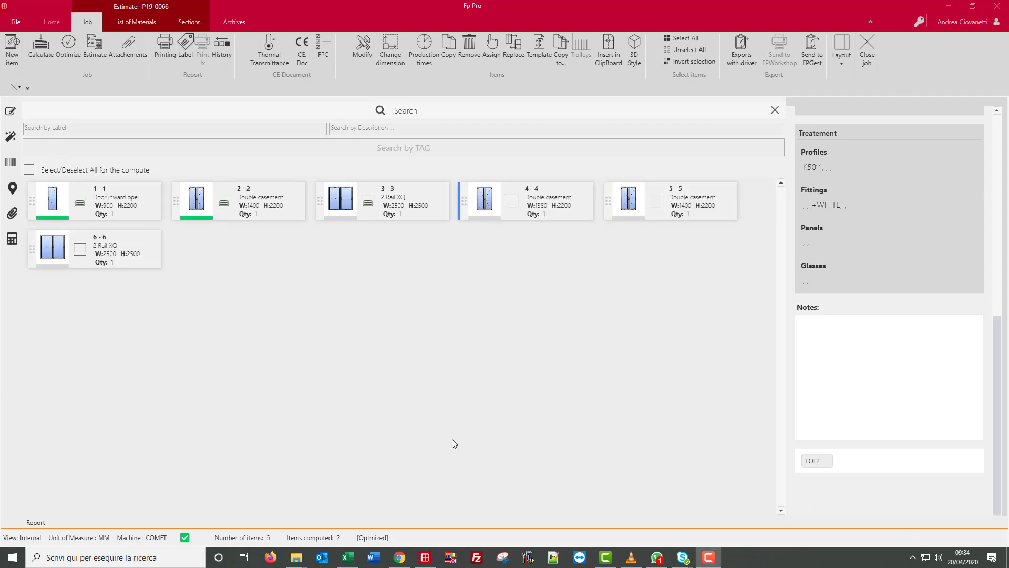
{"action": "left_click", "coordinate": [383, 111]}
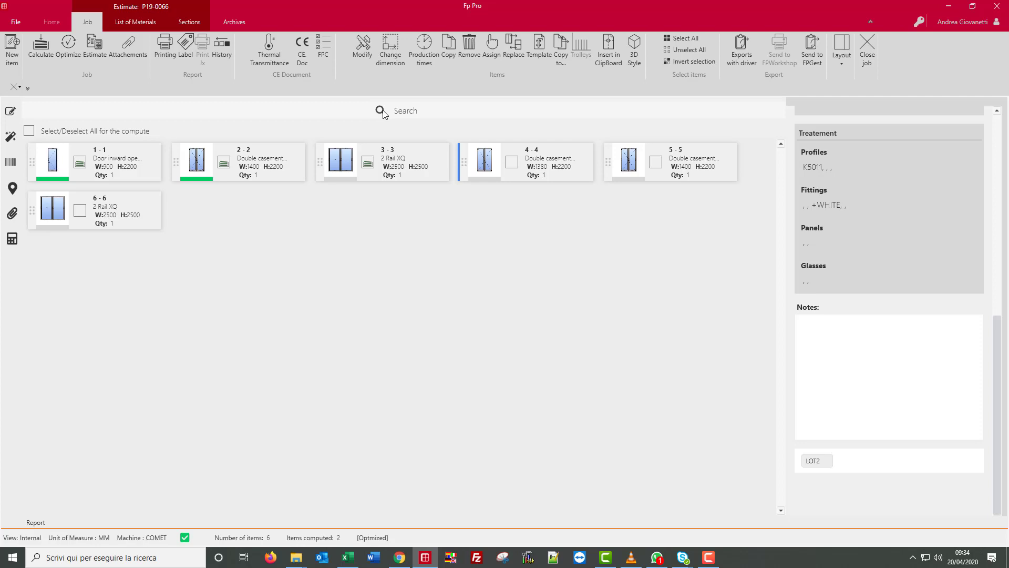
Assign the CS77-INSIDE GLAZING pane table of the CS77 series to item 2, and close the assignment history.
{"action": "left_click", "coordinate": [495, 51]}
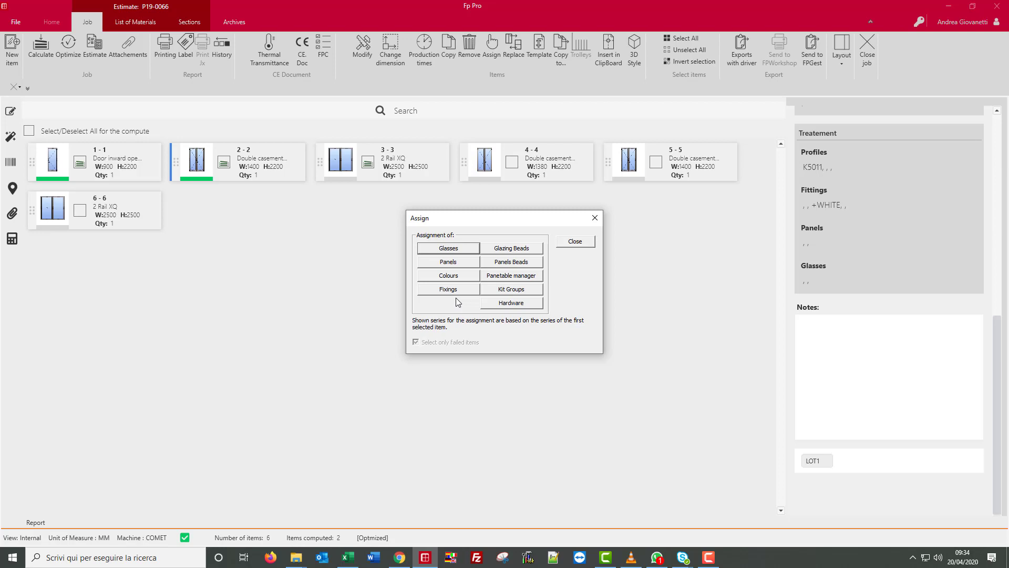
{"action": "left_click", "coordinate": [492, 278]}
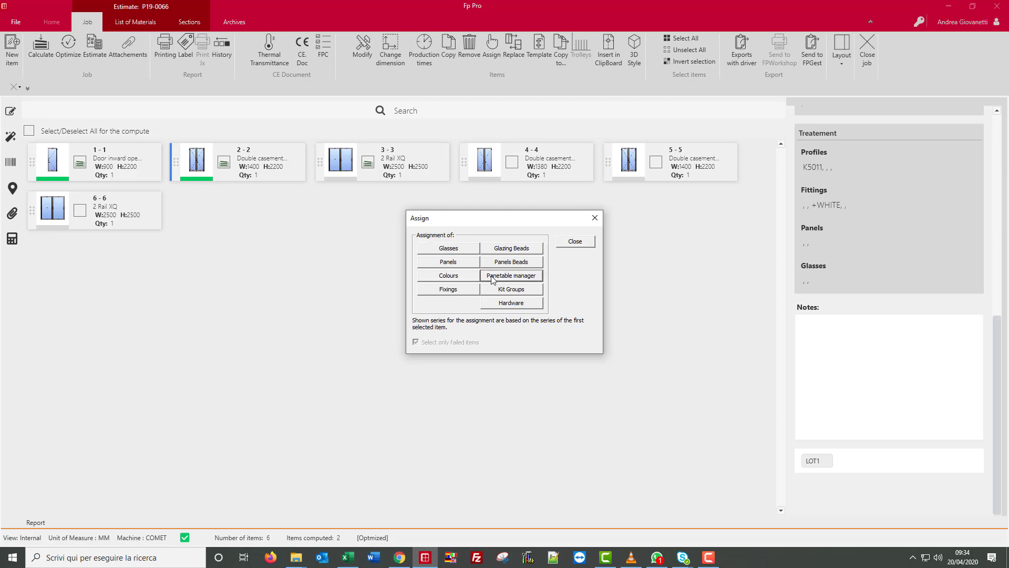
{"action": "left_click", "coordinate": [493, 278]}
{"action": "left_click", "coordinate": [481, 230]}
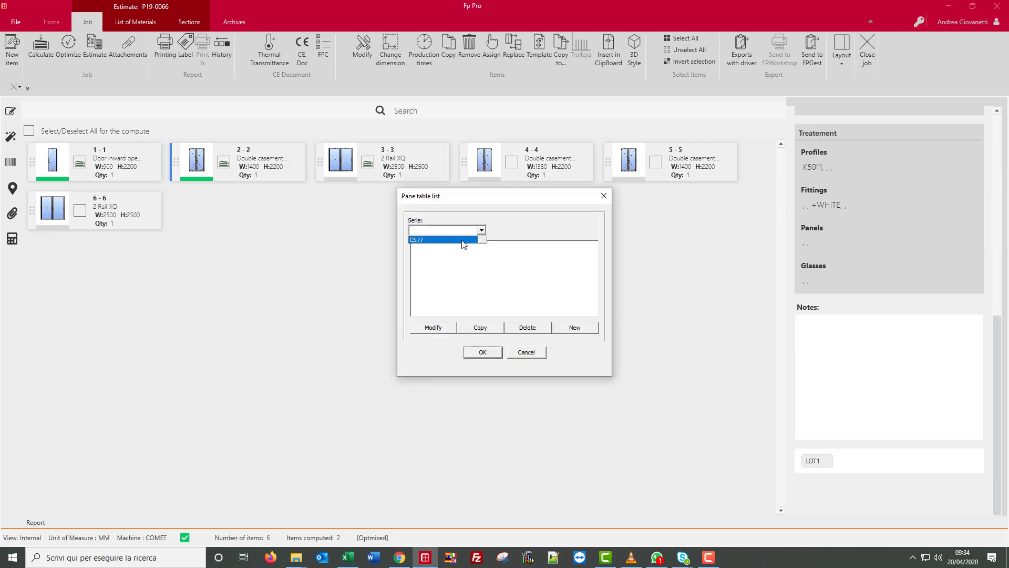
{"action": "left_click", "coordinate": [463, 240]}
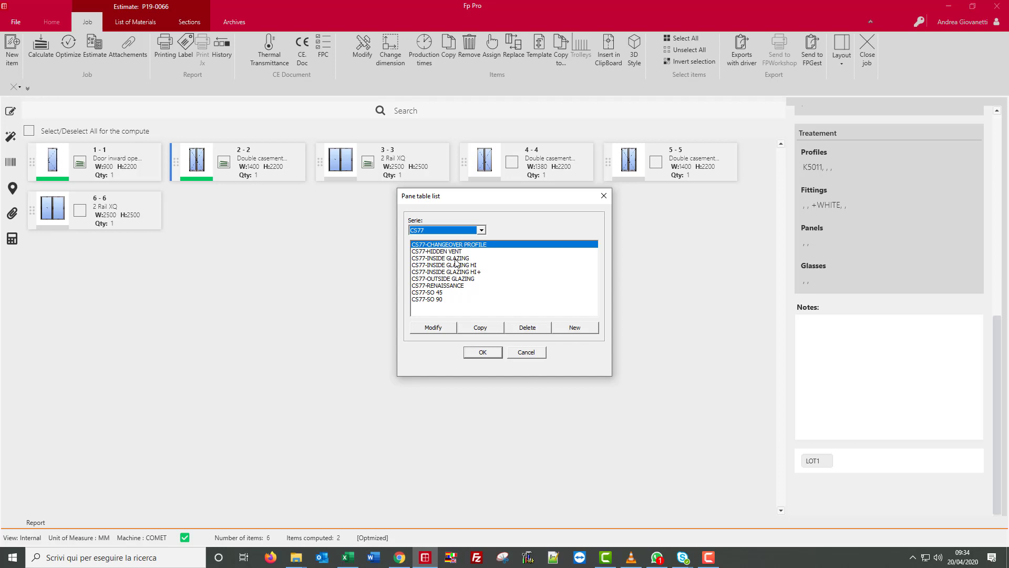
{"action": "left_click", "coordinate": [455, 258]}
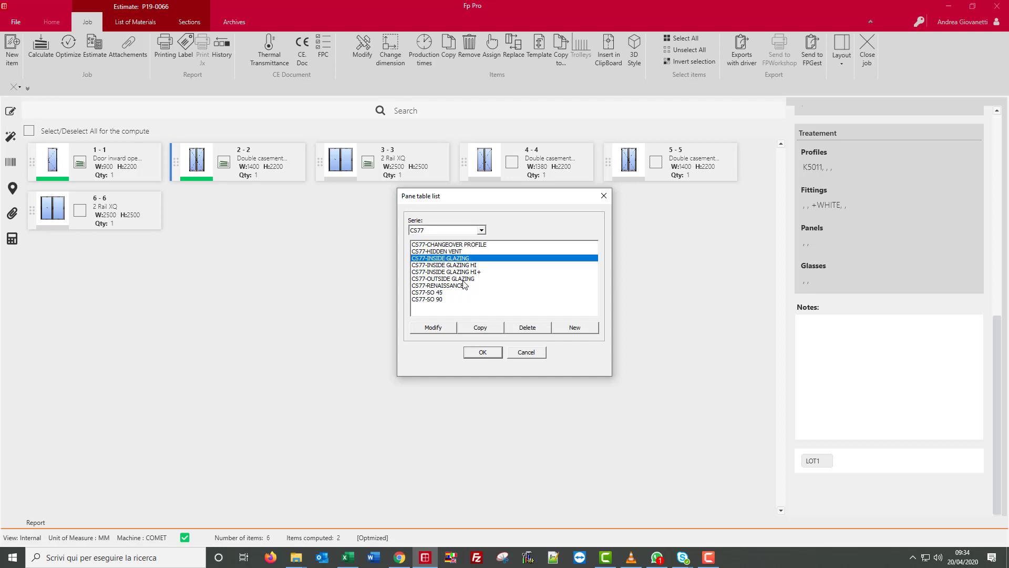
{"action": "left_click", "coordinate": [493, 357]}
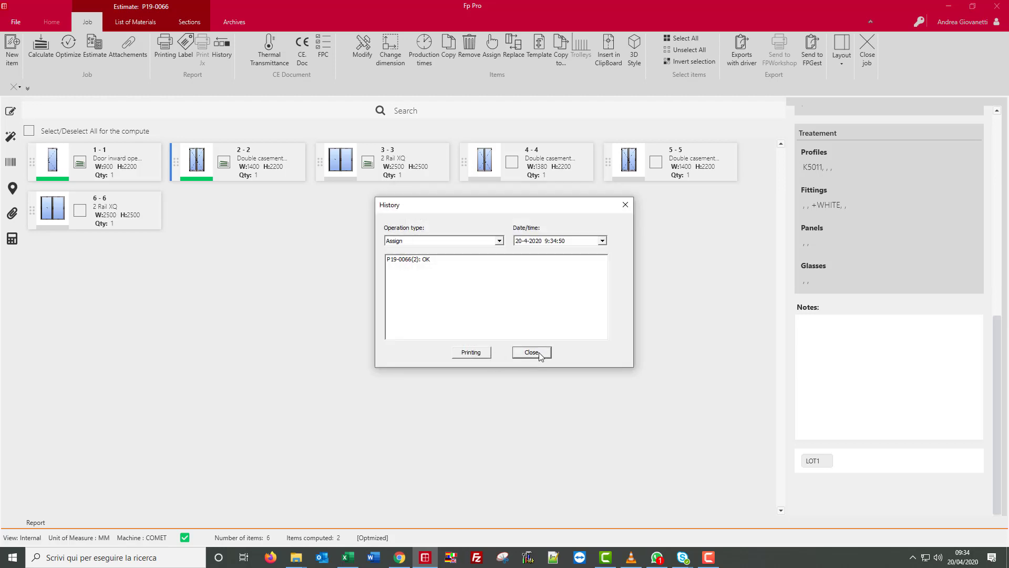
{"action": "left_click", "coordinate": [538, 352]}
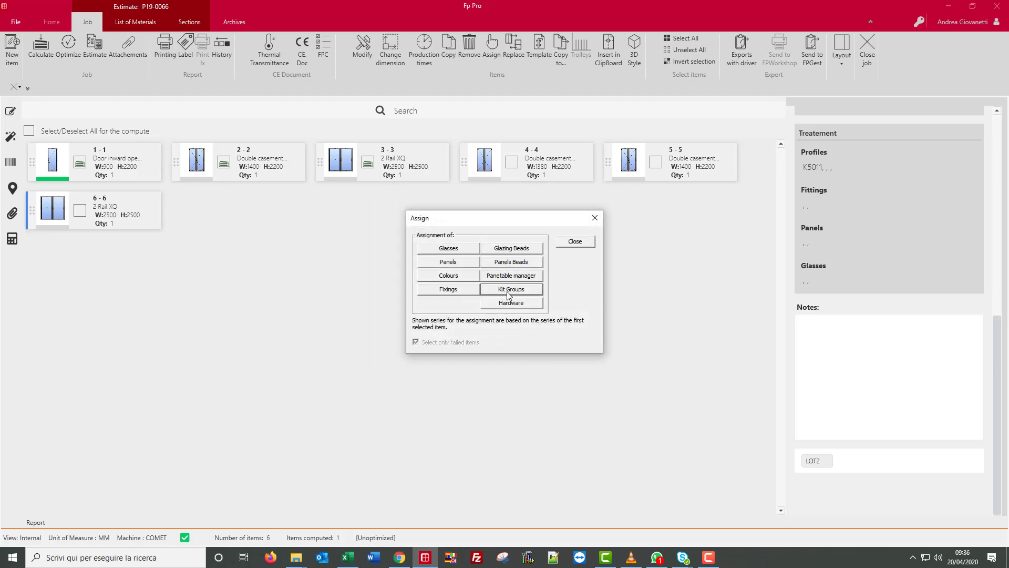
Open the kit group assignment for item 6 and toggle the optional kits S02-XQ, COVERING PROFILE 006.0360 and PRIMARY VENT.
{"action": "left_click", "coordinate": [506, 290]}
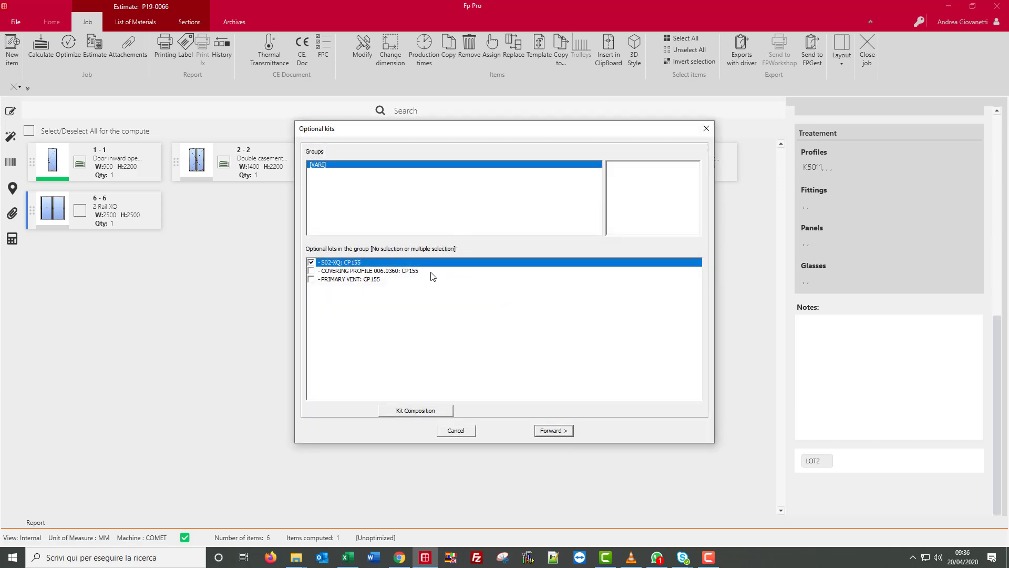
{"action": "left_click", "coordinate": [409, 271]}
{"action": "left_click", "coordinate": [371, 283]}
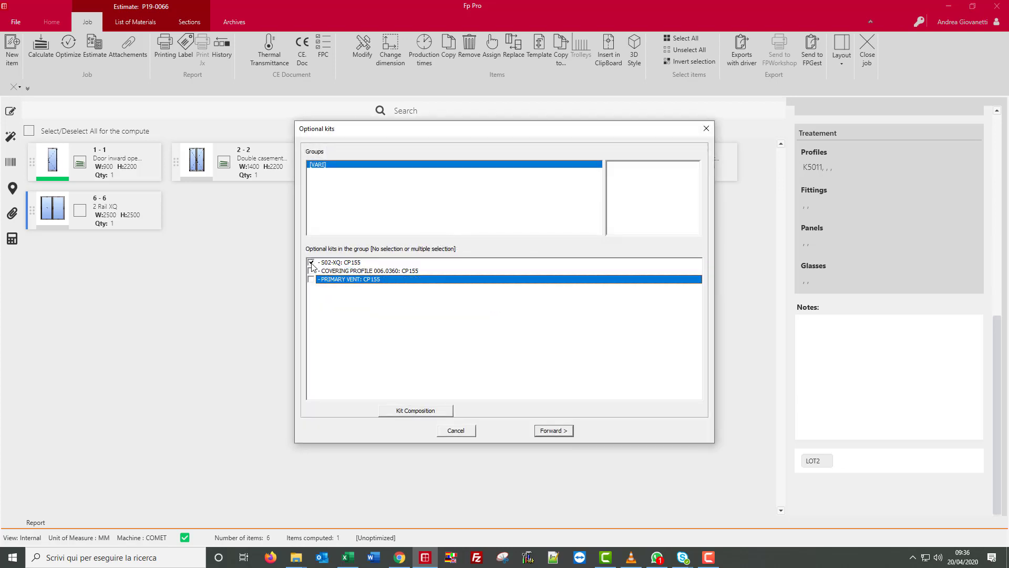
{"action": "left_click", "coordinate": [311, 262]}
{"action": "left_click", "coordinate": [311, 271]}
{"action": "left_click", "coordinate": [312, 279]}
Accept the K5011 profile colour and the fittings colour setup to apply the kit assignment to item 6, and close the assignment options.
{"action": "left_click", "coordinate": [545, 431]}
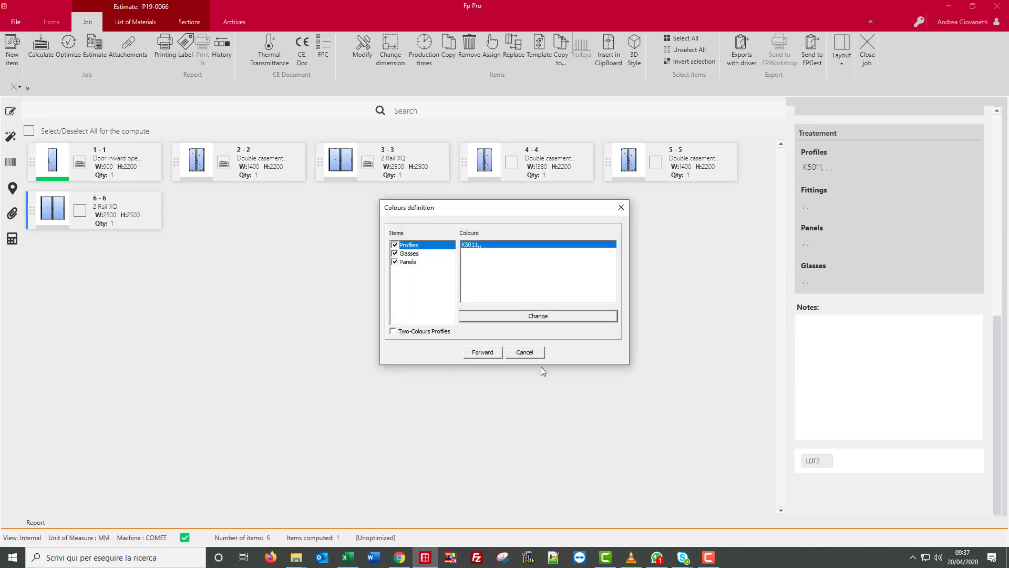
{"action": "left_click", "coordinate": [482, 352]}
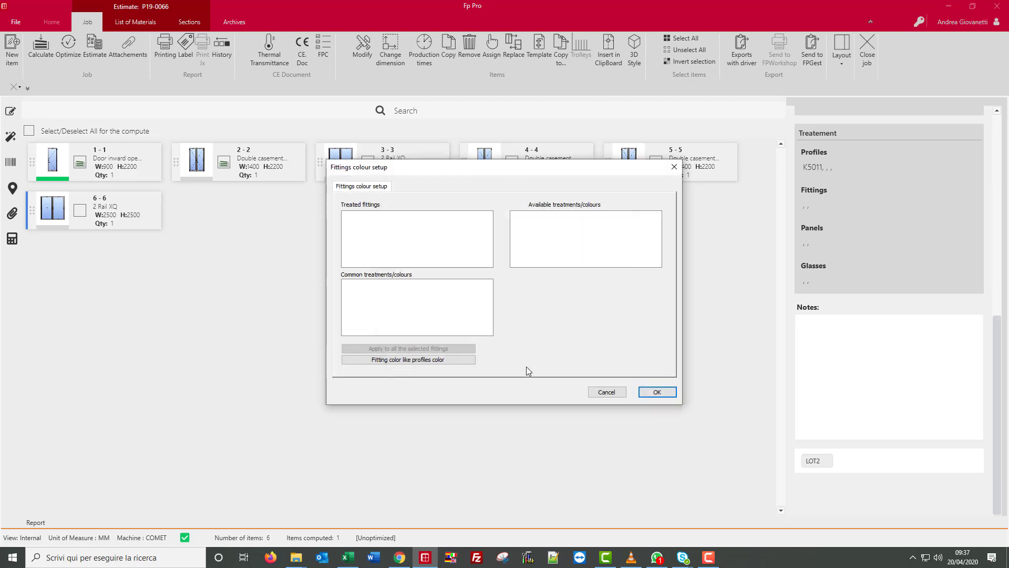
{"action": "left_click", "coordinate": [654, 394]}
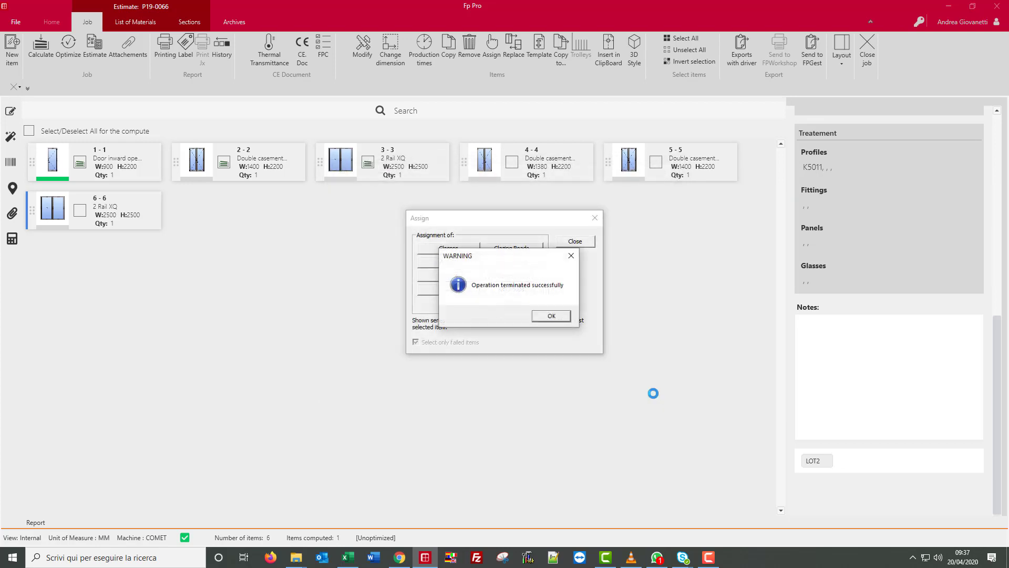
{"action": "left_click", "coordinate": [542, 318]}
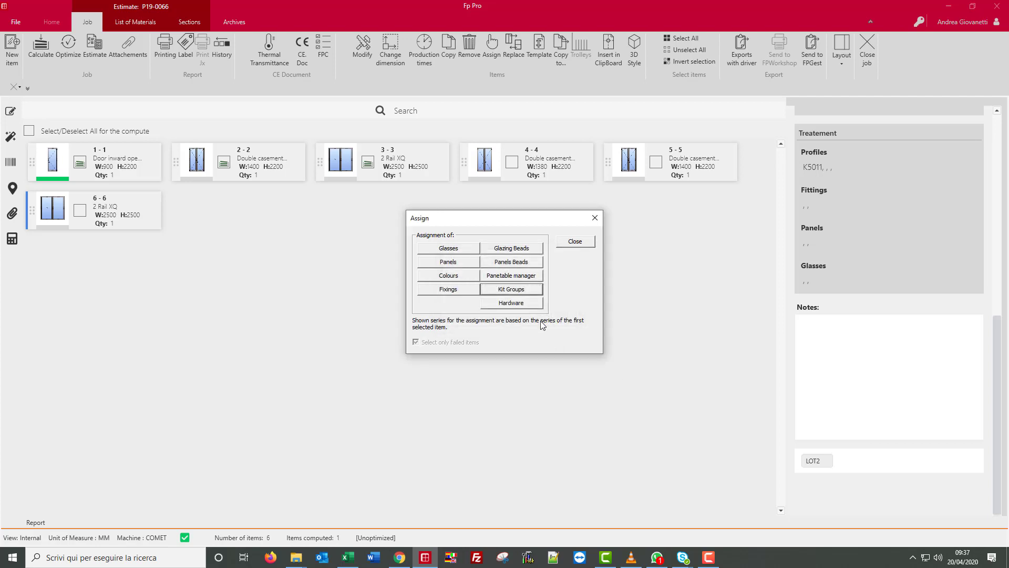
{"action": "left_click", "coordinate": [578, 242]}
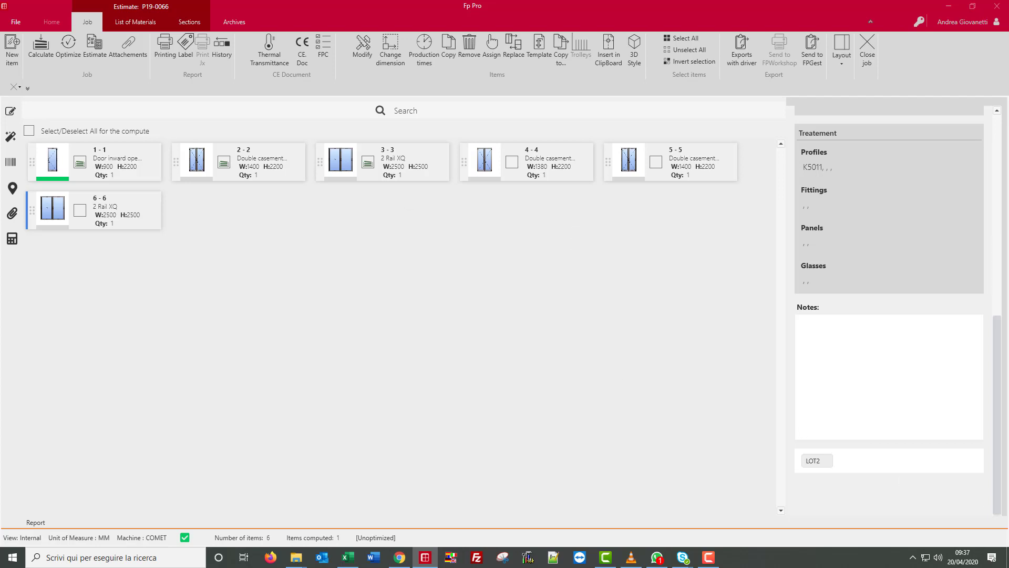
Replace item 6 with the style S02-XO from REYNAERS CP155 2-RAIL, complete its setup, and show the new item's details.
{"action": "key", "text": "F10"}
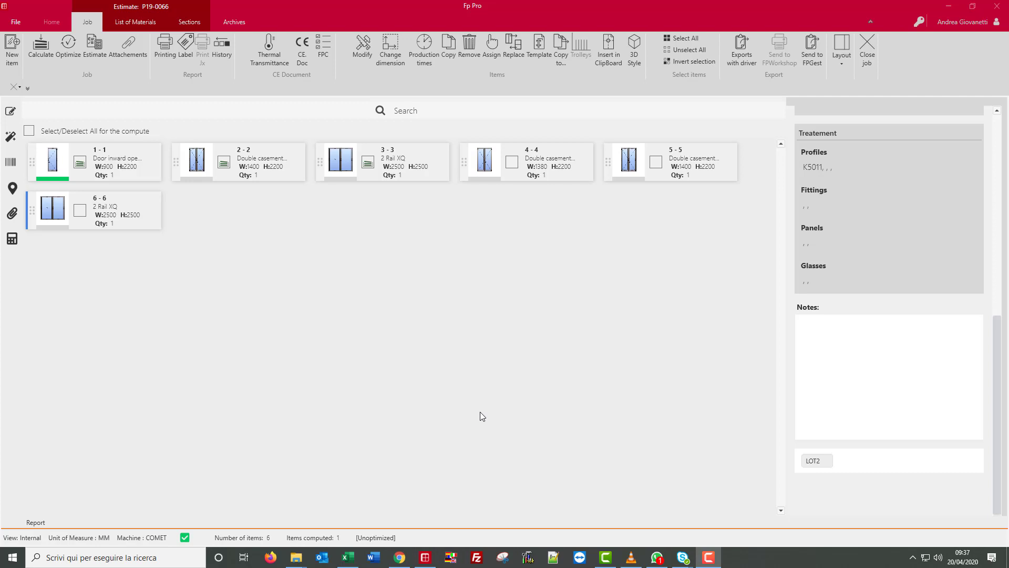
{"action": "left_click", "coordinate": [140, 219]}
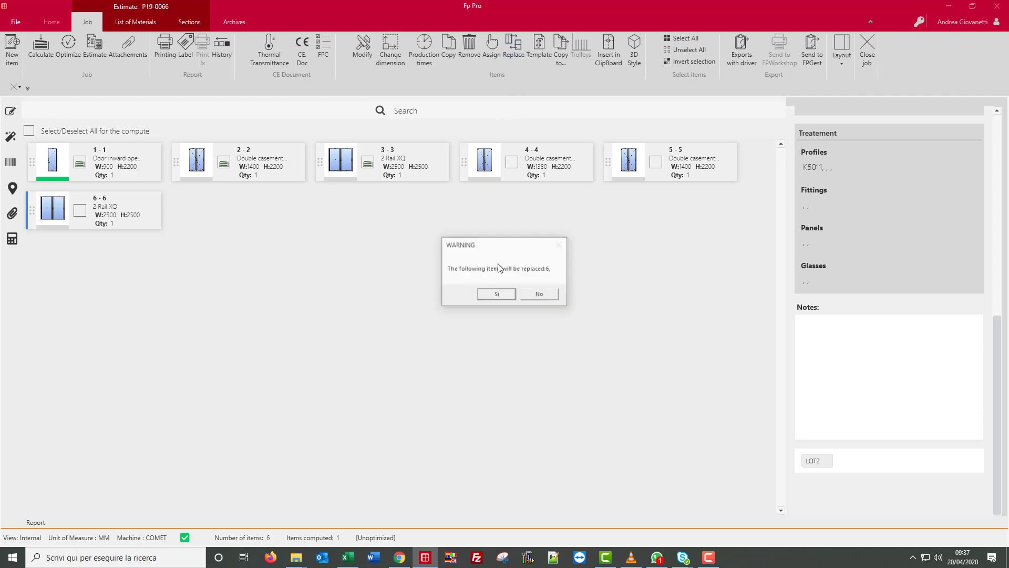
{"action": "left_click", "coordinate": [496, 296]}
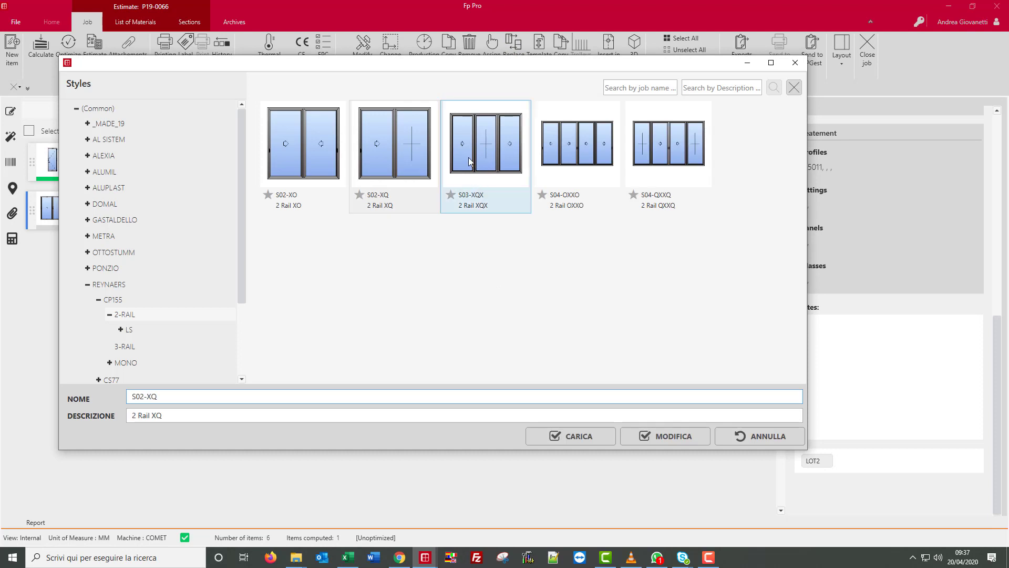
{"action": "left_click", "coordinate": [306, 153]}
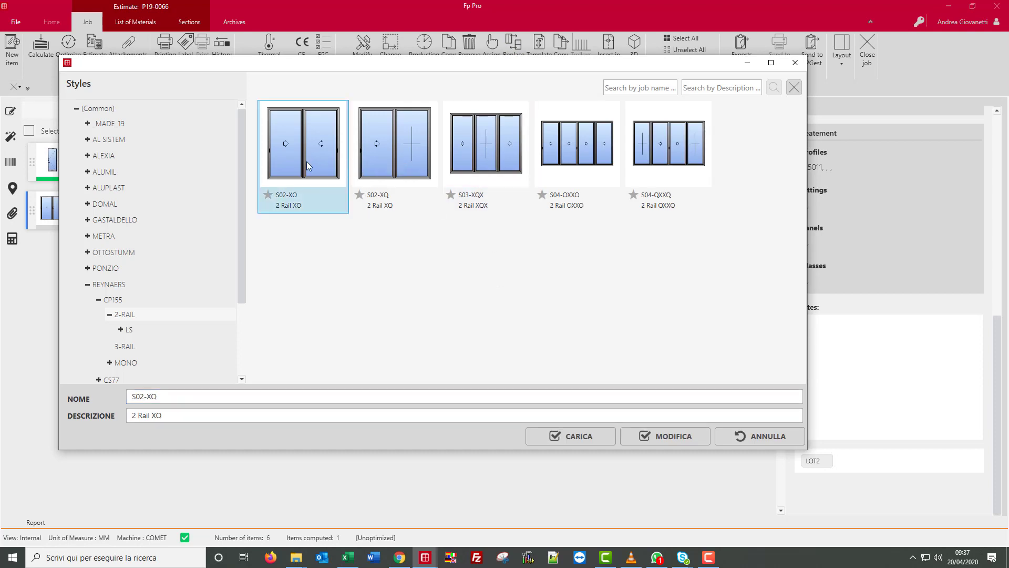
{"action": "left_click", "coordinate": [585, 439]}
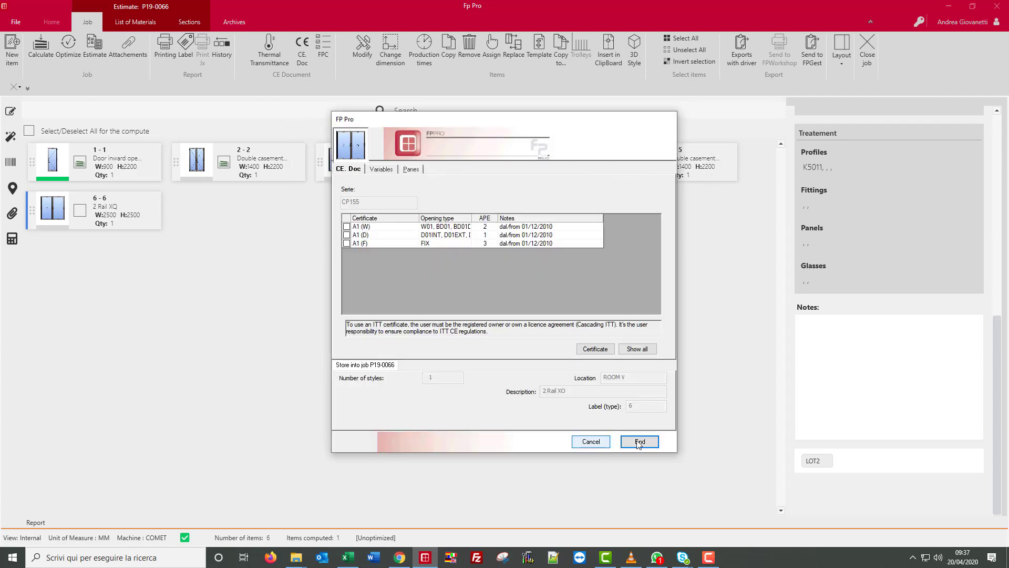
{"action": "left_click", "coordinate": [639, 441]}
{"action": "left_click", "coordinate": [639, 442]}
{"action": "left_click", "coordinate": [640, 442]}
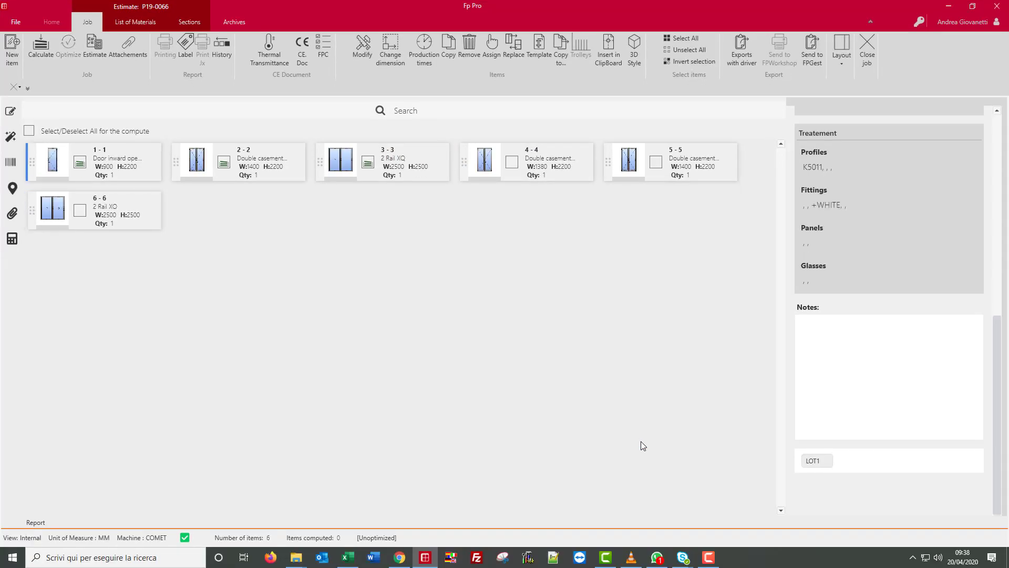
{"action": "left_click", "coordinate": [111, 214]}
{"action": "left_click_drag", "start_coordinate": [995, 334], "coordinate": [980, 93]}
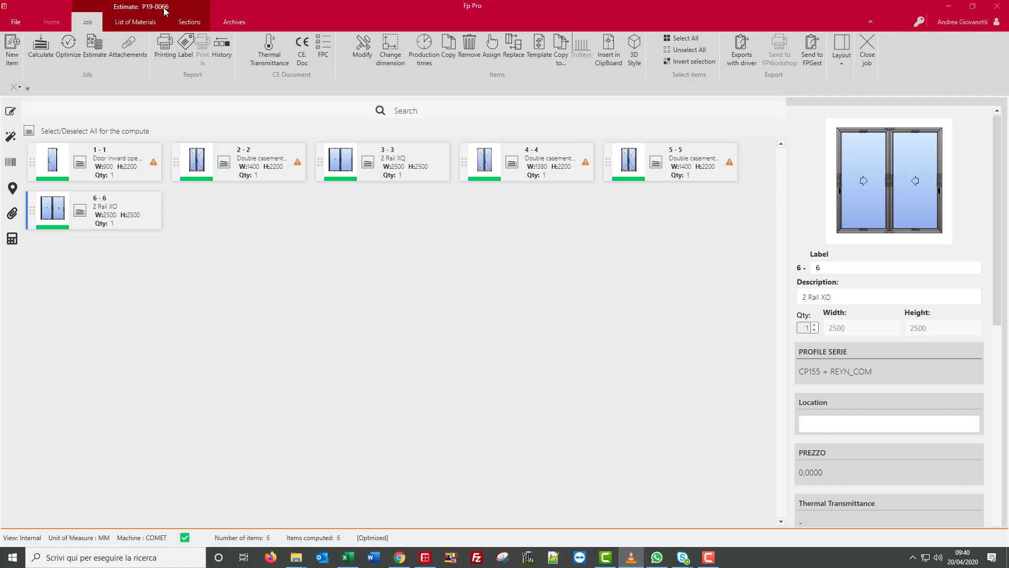
Review the job's list of materials and examine the pieces, glasses and fittings of item 1.
{"action": "left_click", "coordinate": [135, 22]}
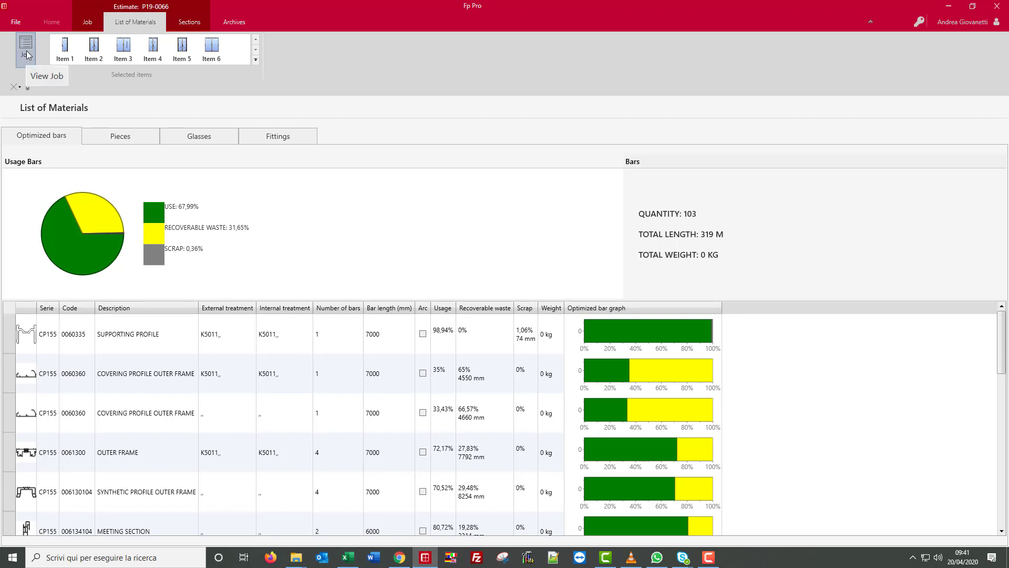
{"action": "left_click", "coordinate": [65, 51]}
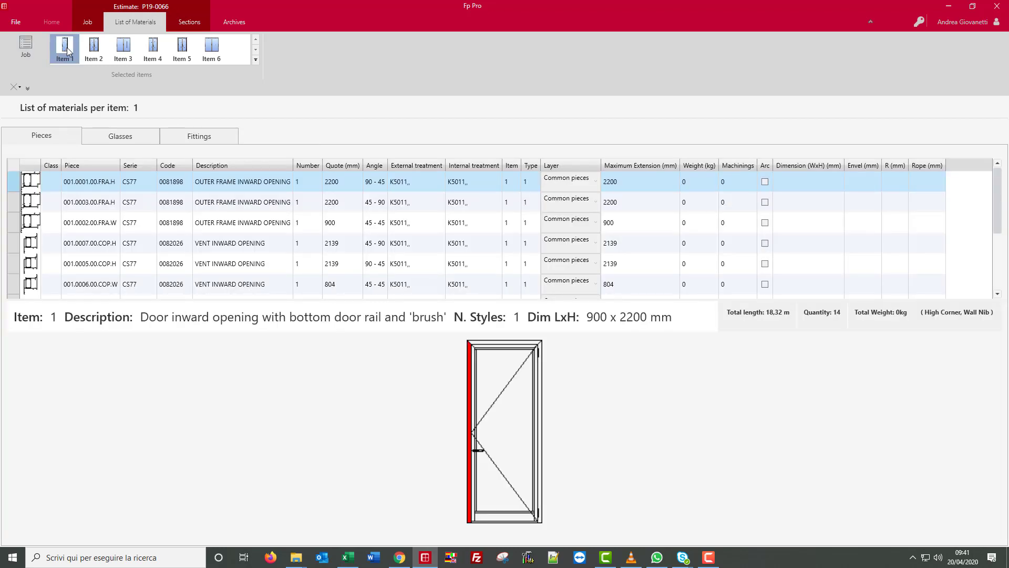
{"action": "left_click", "coordinate": [130, 139]}
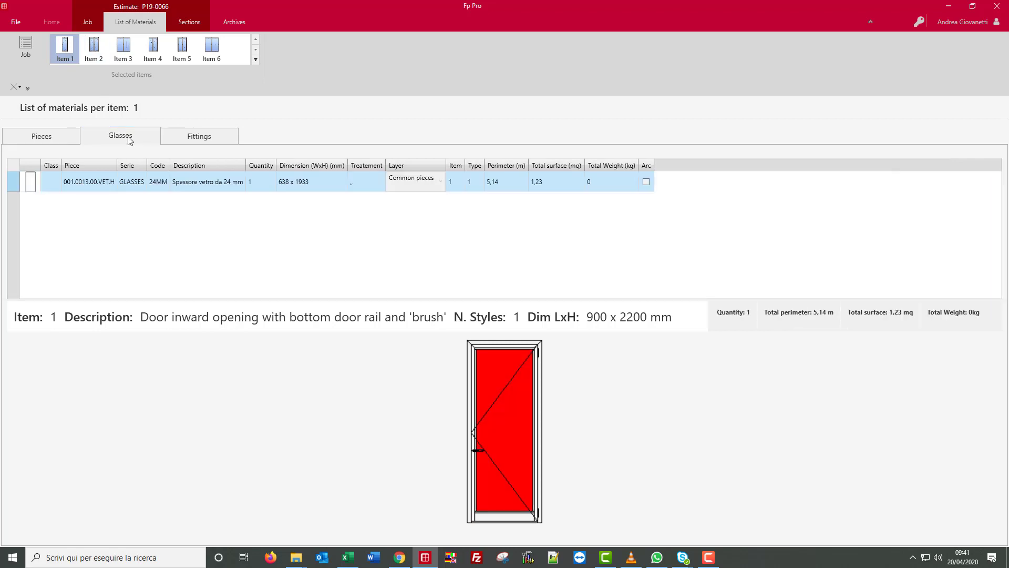
{"action": "left_click", "coordinate": [230, 137]}
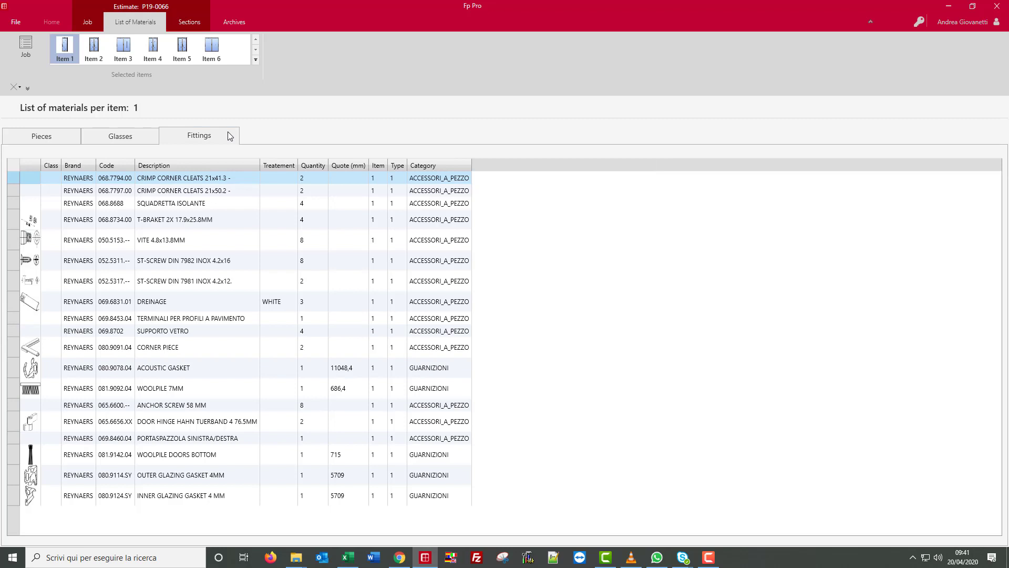
Open the section drawings and display the general drawing _001 of item 1.
{"action": "left_click", "coordinate": [187, 25]}
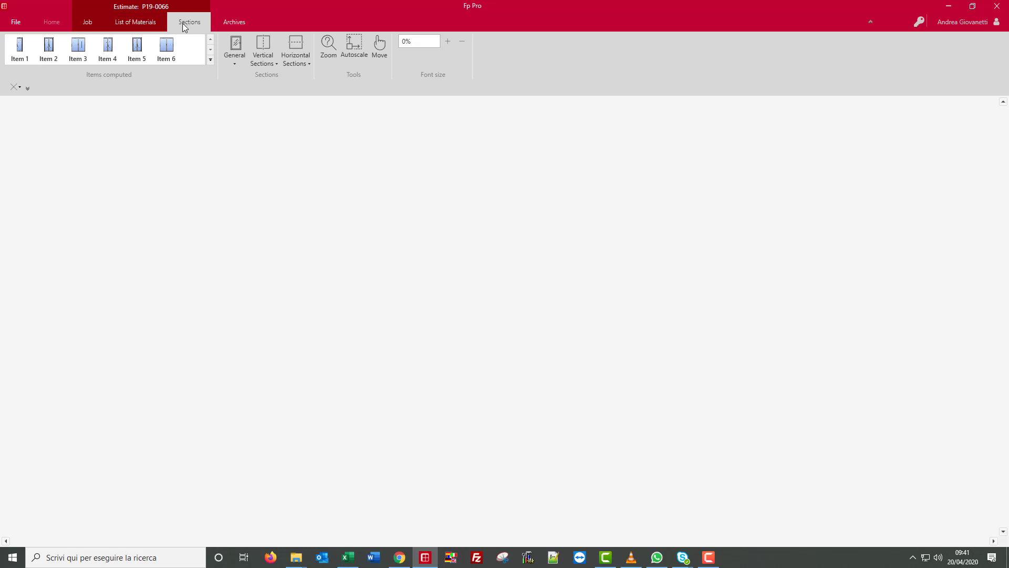
{"action": "left_click", "coordinate": [20, 48]}
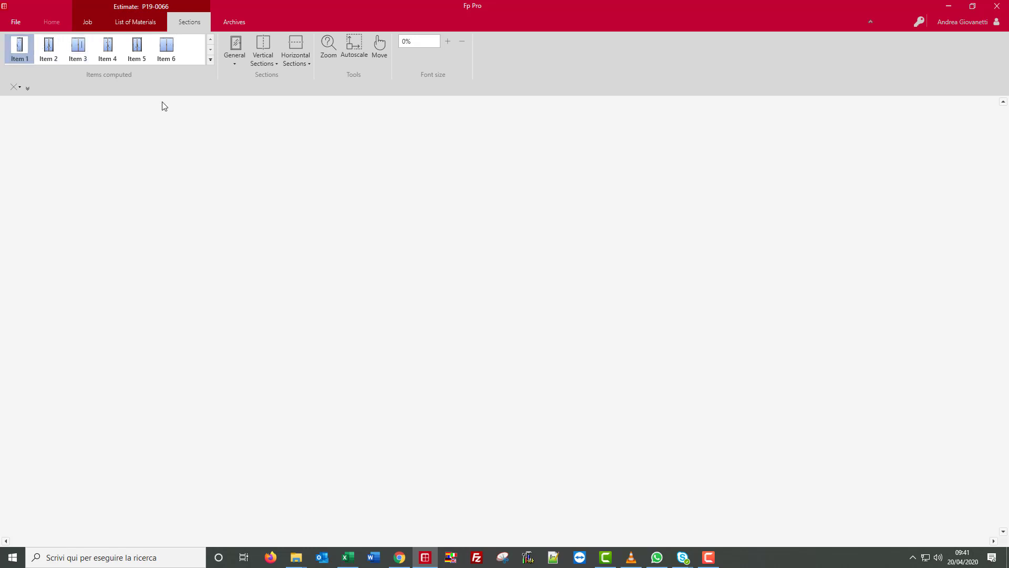
{"action": "left_click", "coordinate": [235, 62]}
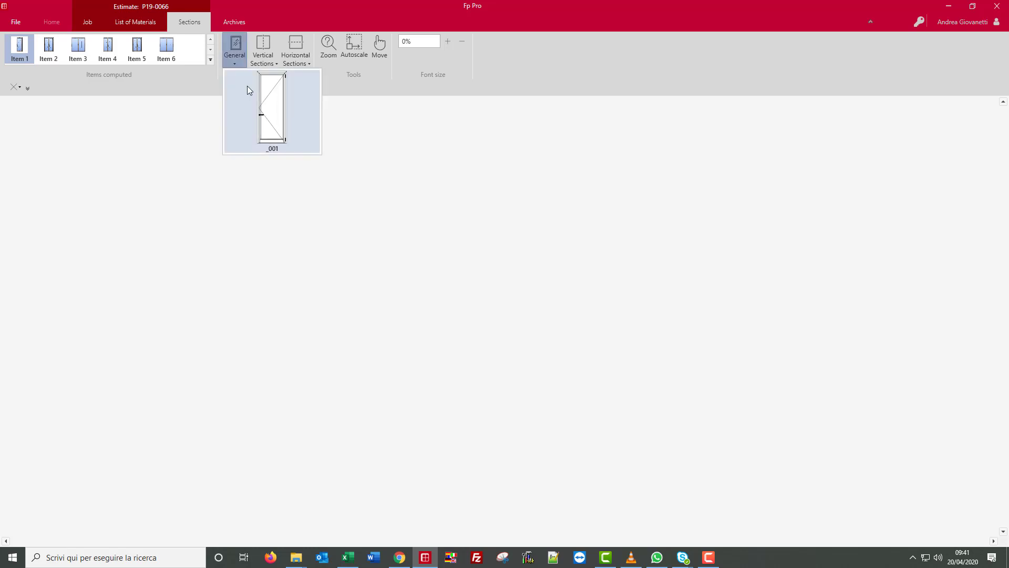
{"action": "left_click", "coordinate": [248, 90]}
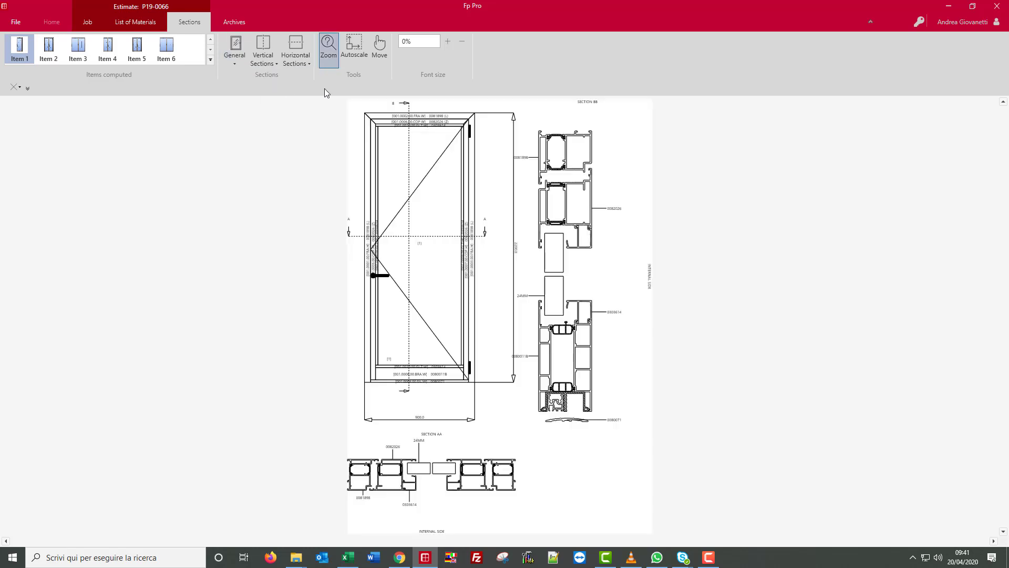
Display item 1's vertical section BB, followed by its horizontal section AA.
{"action": "left_click", "coordinate": [267, 63]}
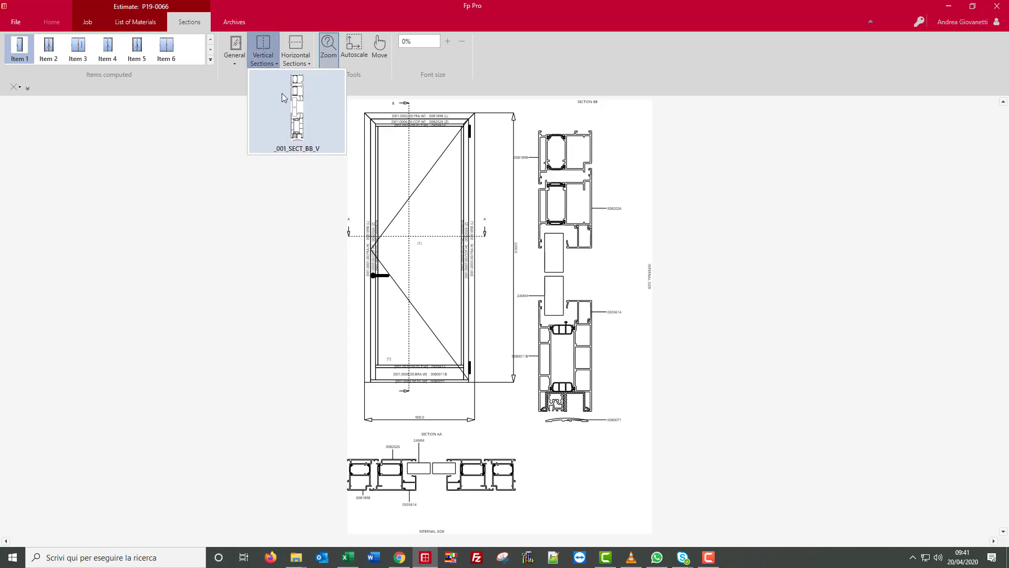
{"action": "left_click", "coordinate": [285, 102]}
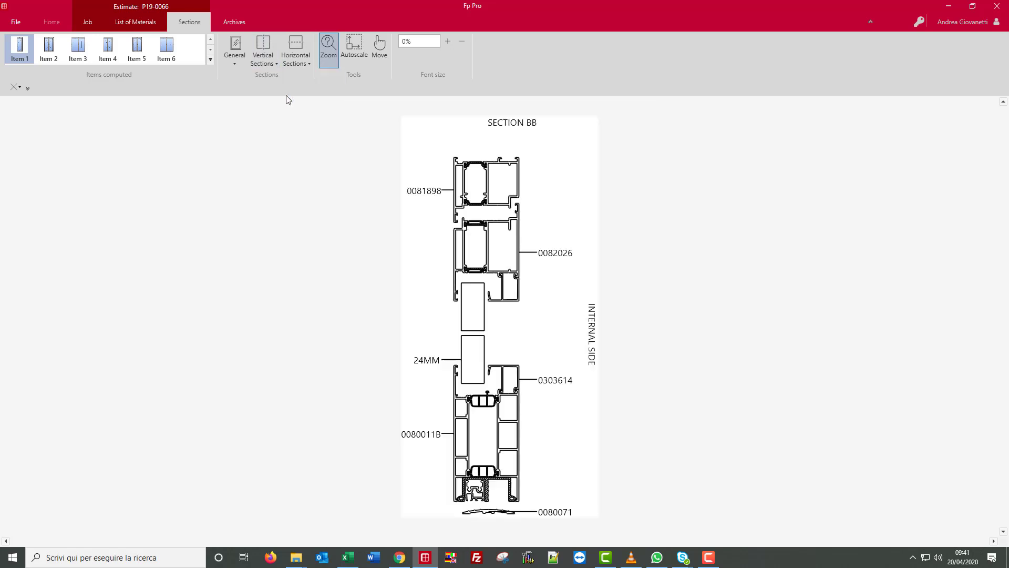
{"action": "left_click", "coordinate": [303, 63]}
{"action": "left_click", "coordinate": [323, 101]}
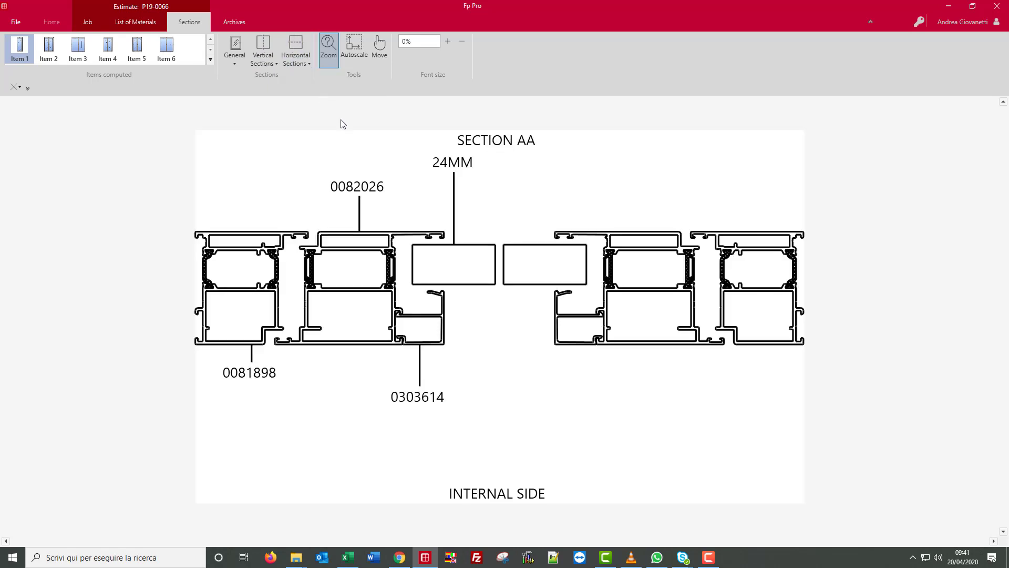
Reduce the section drawing's font size to -50%, restore it to 0%, and return to the job's item list.
{"action": "left_click", "coordinate": [459, 43]}
{"action": "left_click", "coordinate": [460, 43]}
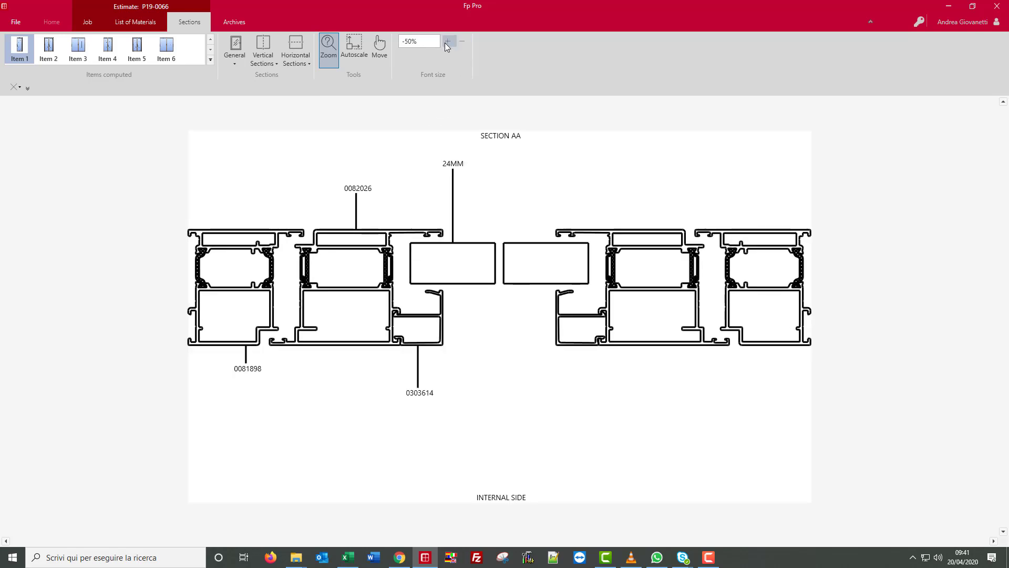
{"action": "left_click", "coordinate": [447, 42]}
{"action": "left_click", "coordinate": [447, 42]}
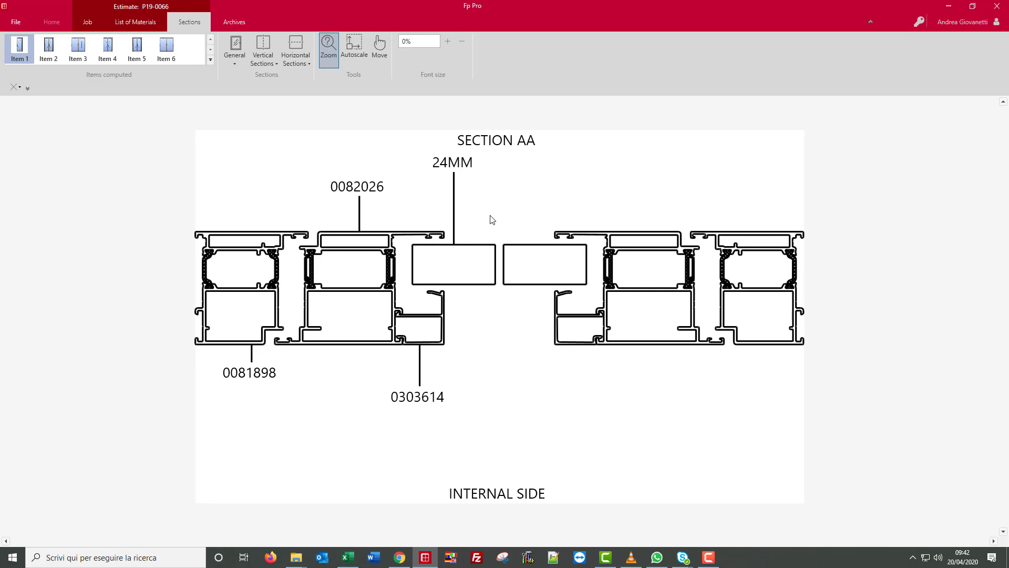
{"action": "left_click", "coordinate": [87, 23]}
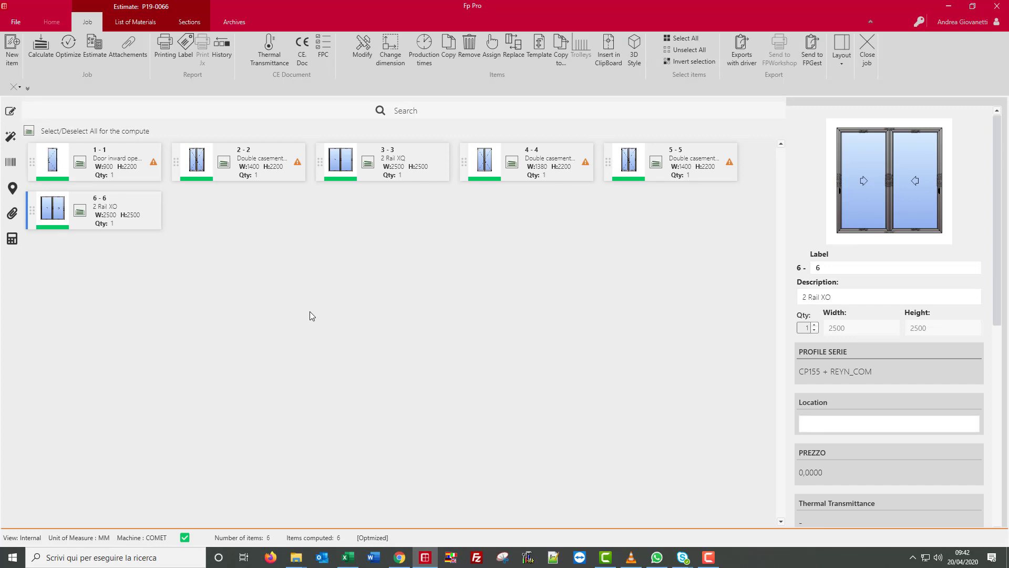
Close job P19-0066 and open job P19-0001 from the list of jobs.
{"action": "left_click", "coordinate": [868, 47]}
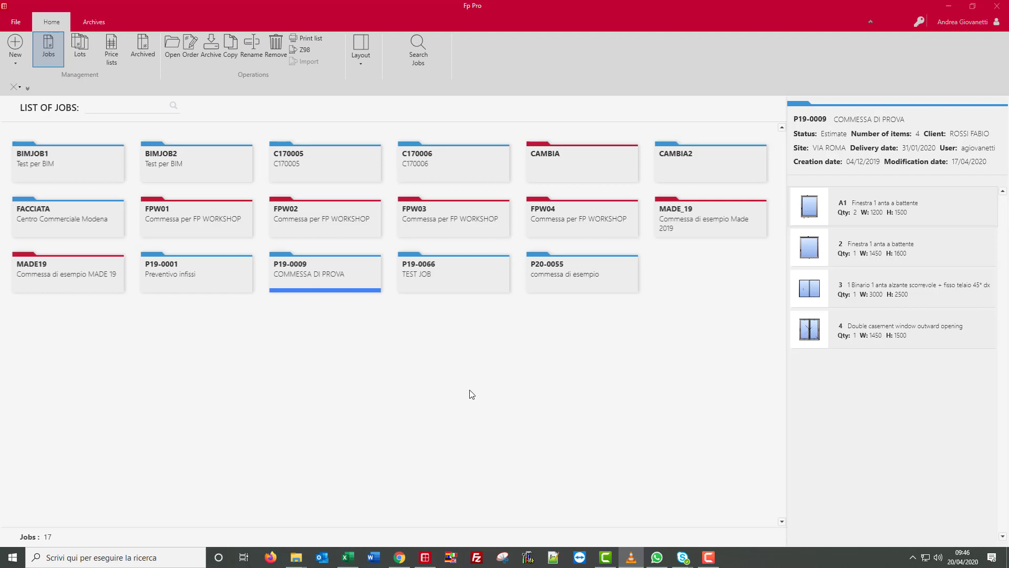
{"action": "double_click", "coordinate": [194, 270]}
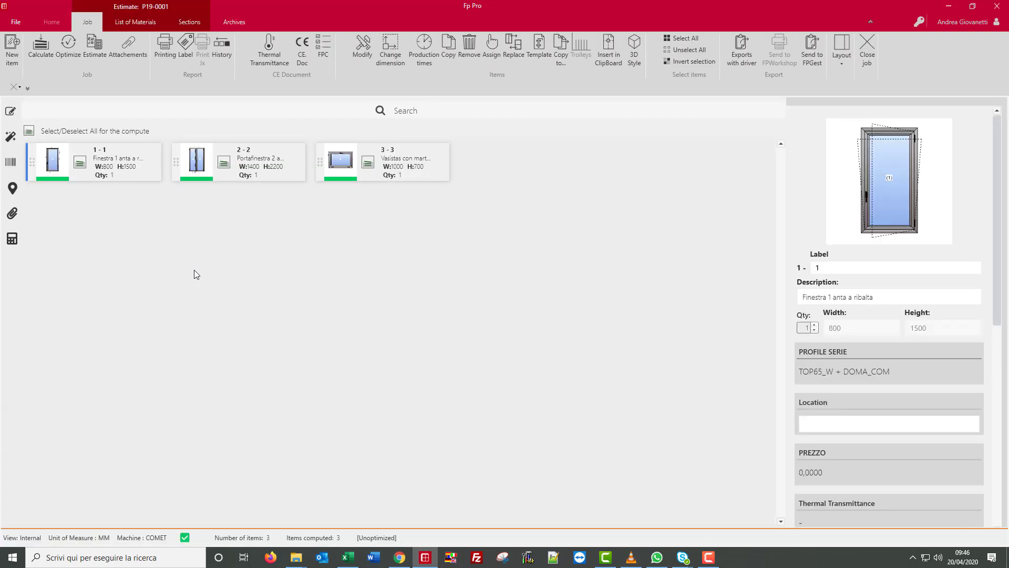
Insert a new item from the existing structure D01TB-ADE, found under REYNAERS, CS77, DOOR, DOOR-TB, INWARD OPENING.
{"action": "left_click", "coordinate": [11, 56]}
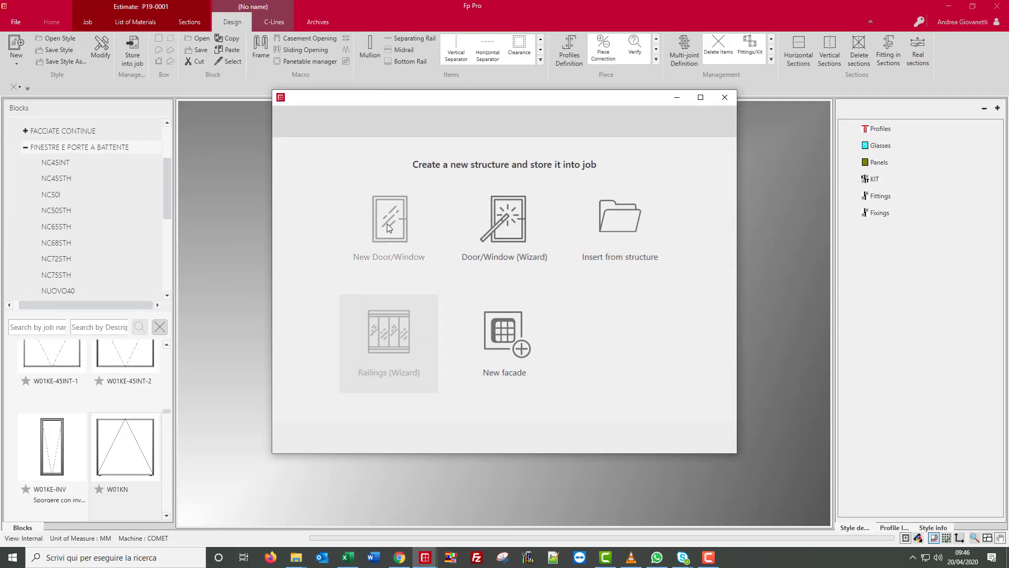
{"action": "left_click", "coordinate": [621, 219]}
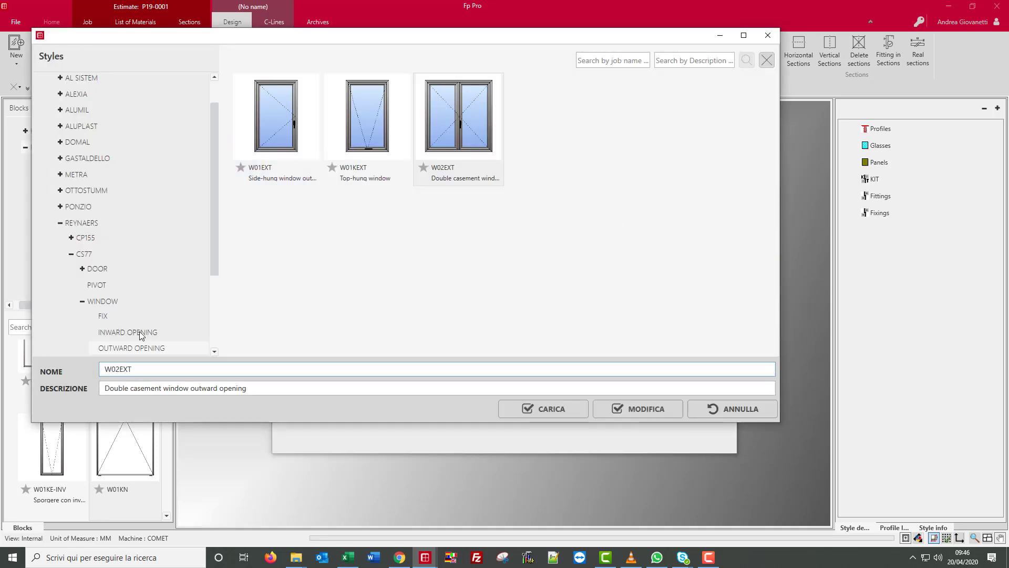
{"action": "left_click", "coordinate": [72, 255]}
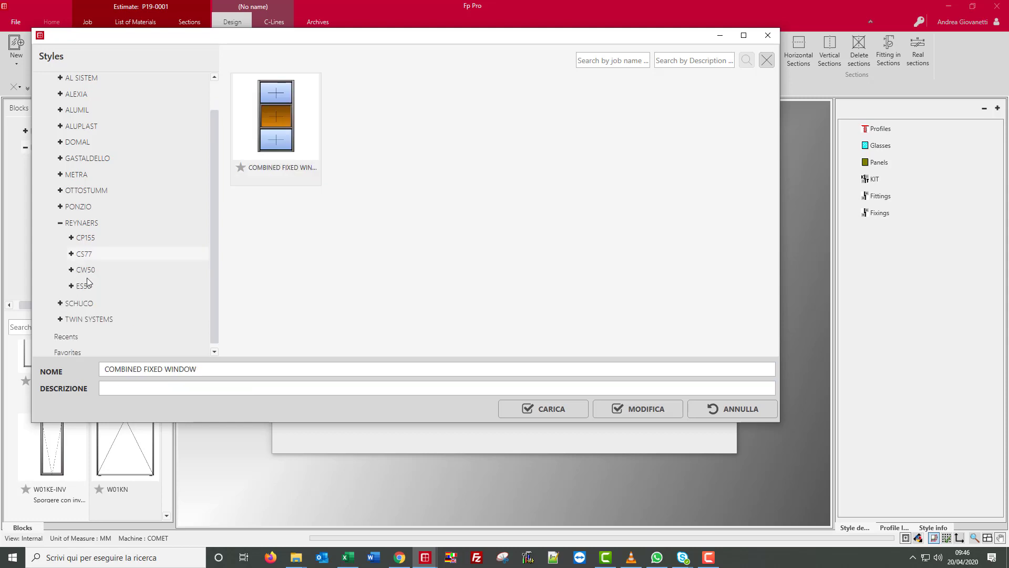
{"action": "left_click", "coordinate": [82, 254]}
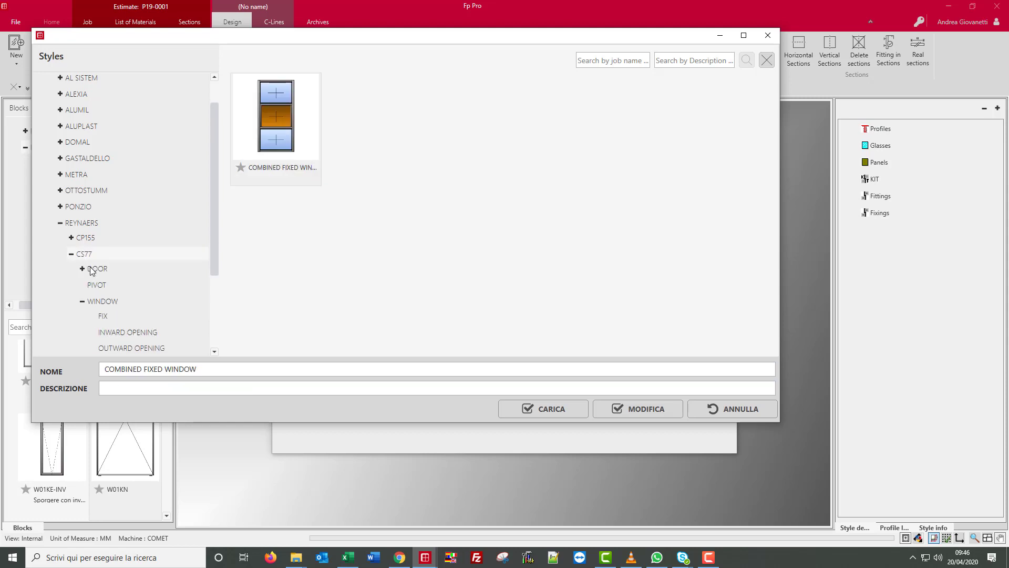
{"action": "left_click", "coordinate": [96, 272]}
{"action": "double_click", "coordinate": [89, 270]}
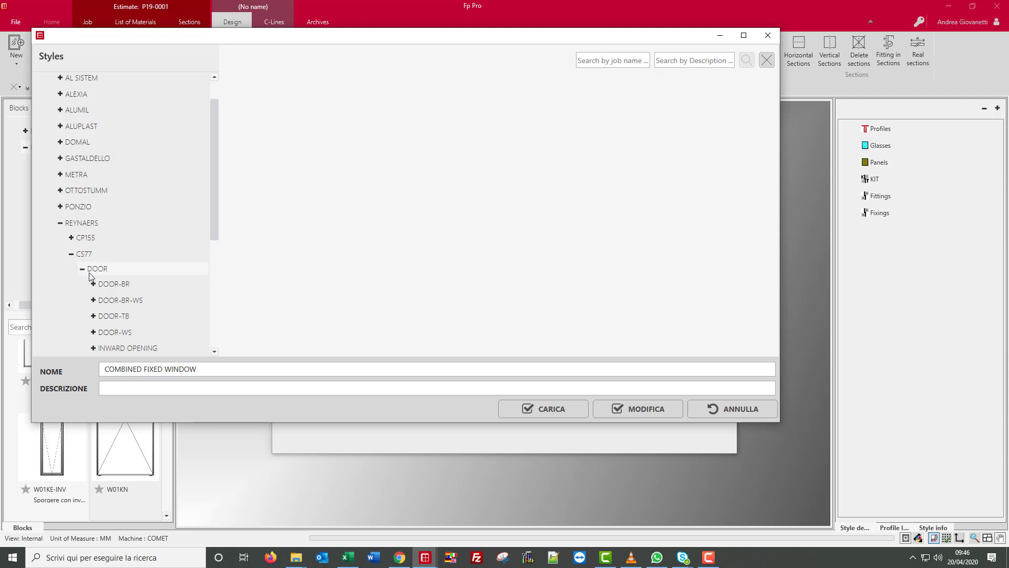
{"action": "left_click", "coordinate": [94, 315]}
{"action": "left_click", "coordinate": [120, 332]}
{"action": "left_click", "coordinate": [372, 129]}
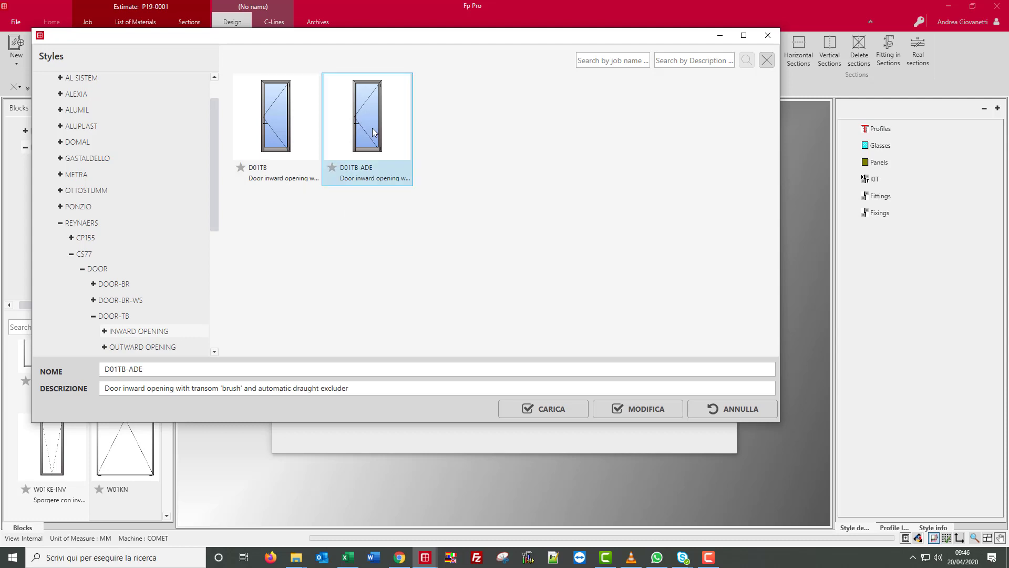
{"action": "left_click", "coordinate": [551, 408]}
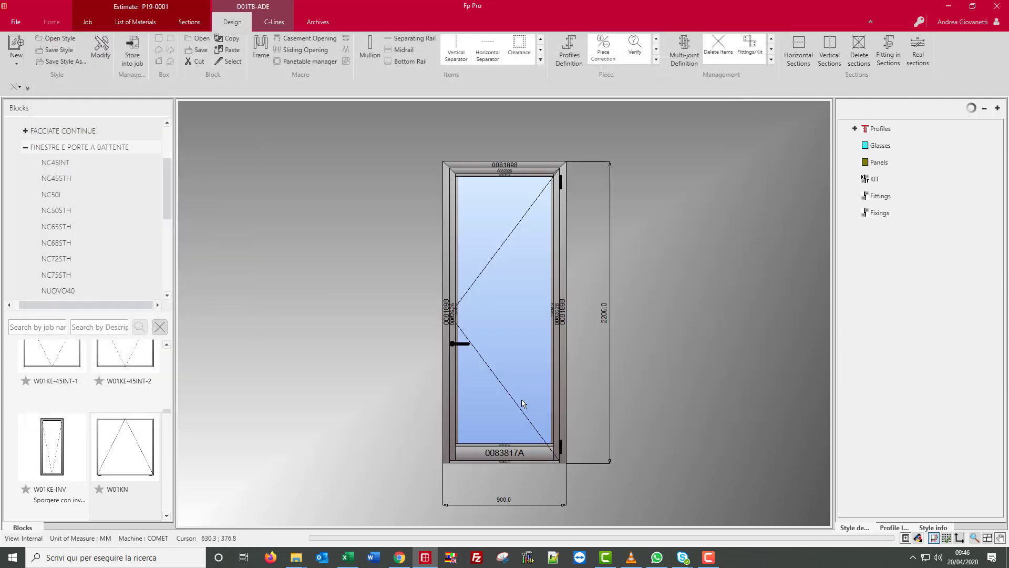
Modify the door style by setting its width variable L to 987 mm.
{"action": "right_click", "coordinate": [371, 250]}
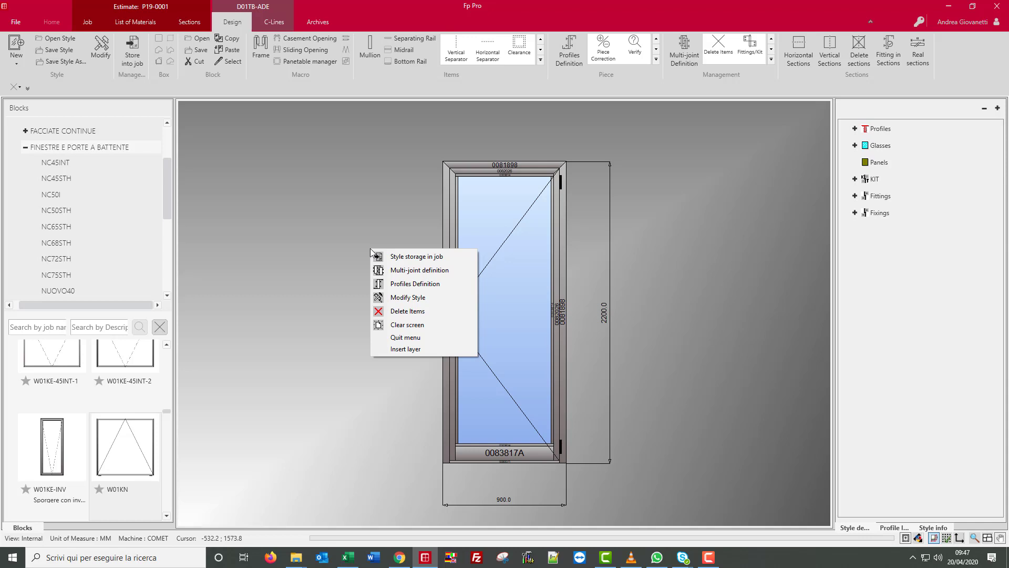
{"action": "left_click", "coordinate": [404, 297]}
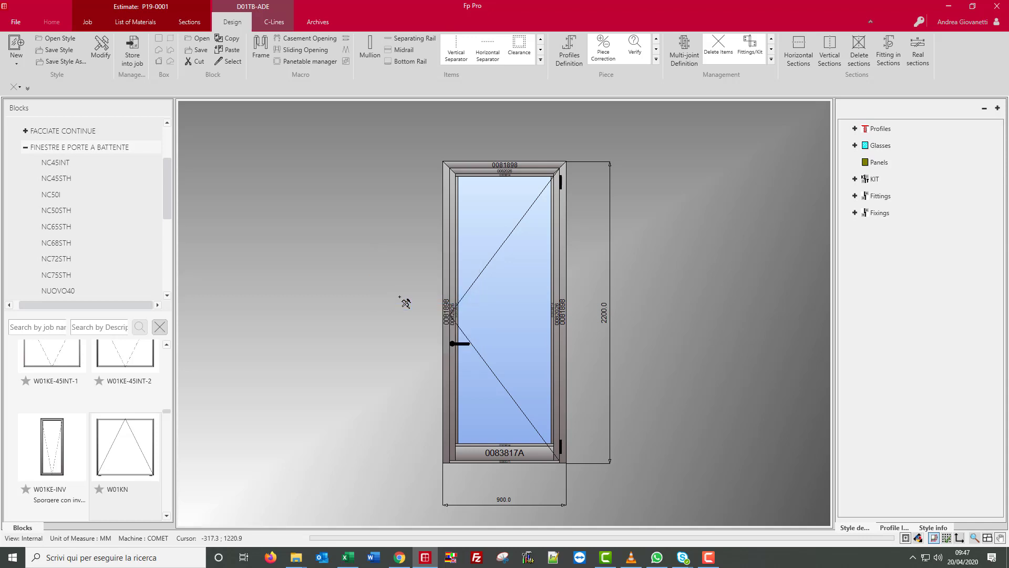
{"action": "left_click", "coordinate": [400, 298]}
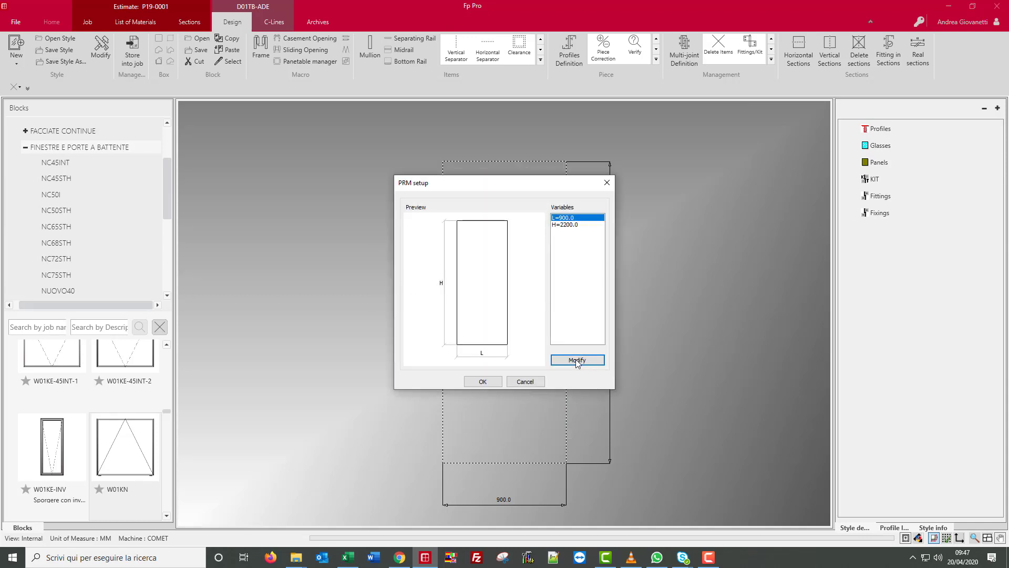
{"action": "left_click", "coordinate": [577, 361]}
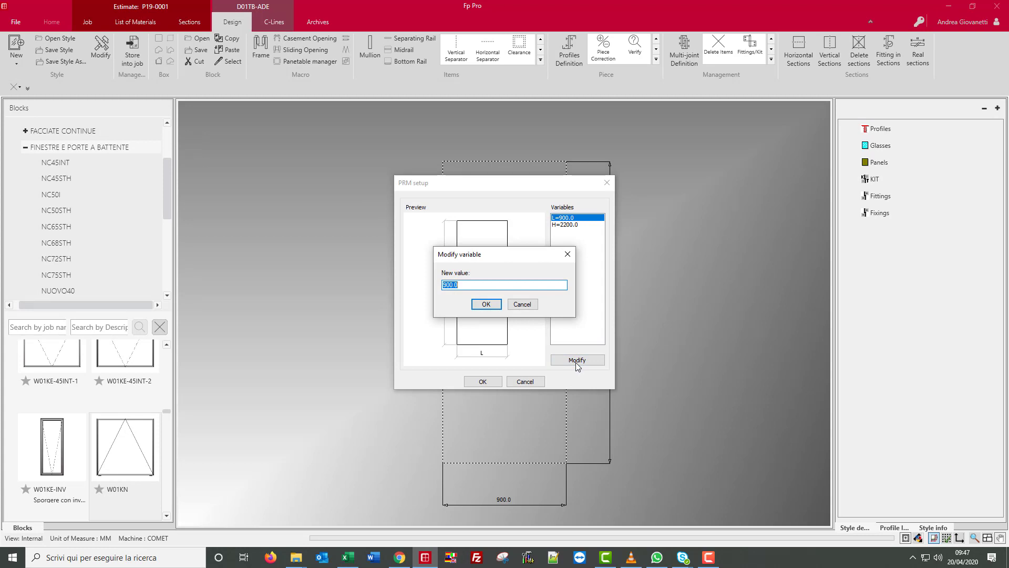
{"action": "type", "text": "987"}
{"action": "left_click", "coordinate": [484, 303]}
{"action": "left_click", "coordinate": [488, 381]}
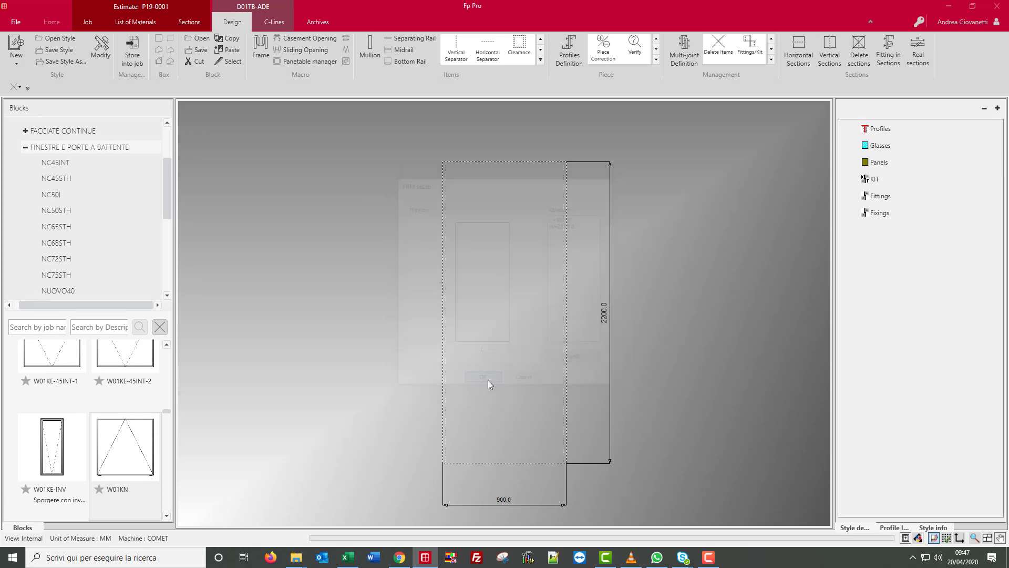
{"action": "left_click", "coordinate": [499, 395]}
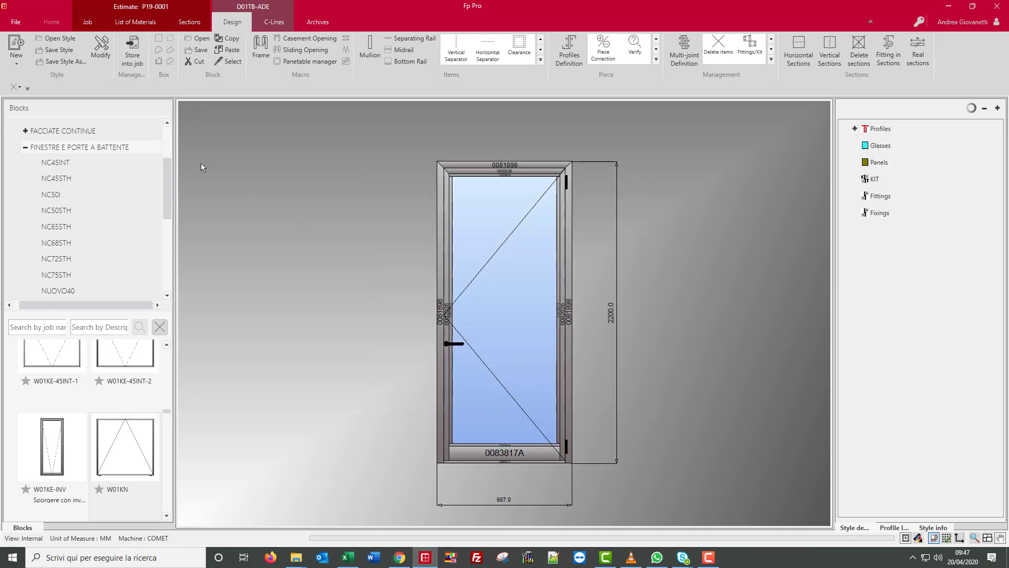
Store the door into job P19-0001 with the default colours and quantity, and select it in the item list.
{"action": "left_click", "coordinate": [131, 62]}
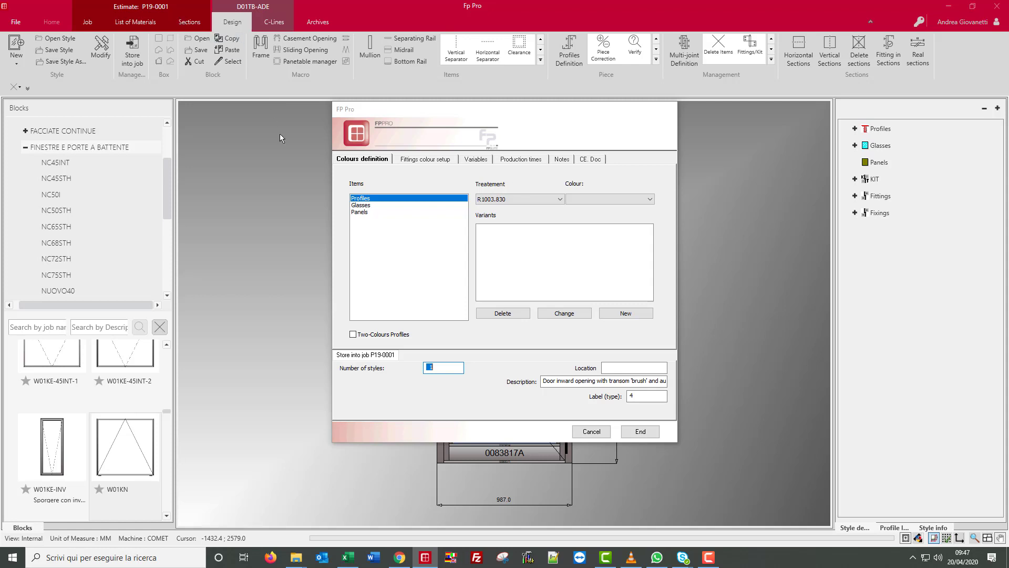
{"action": "left_click", "coordinate": [639, 431]}
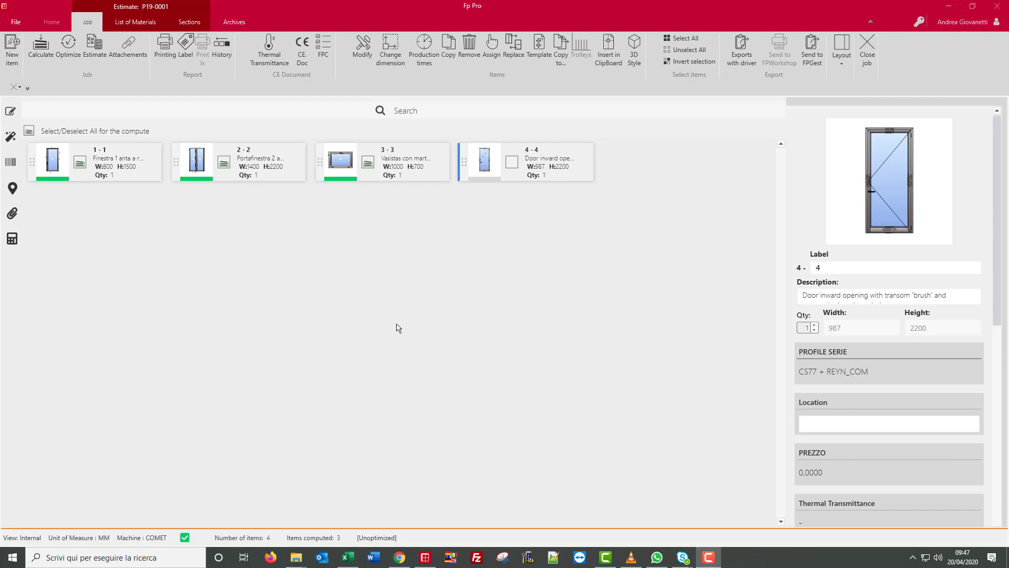
{"action": "left_click", "coordinate": [530, 169]}
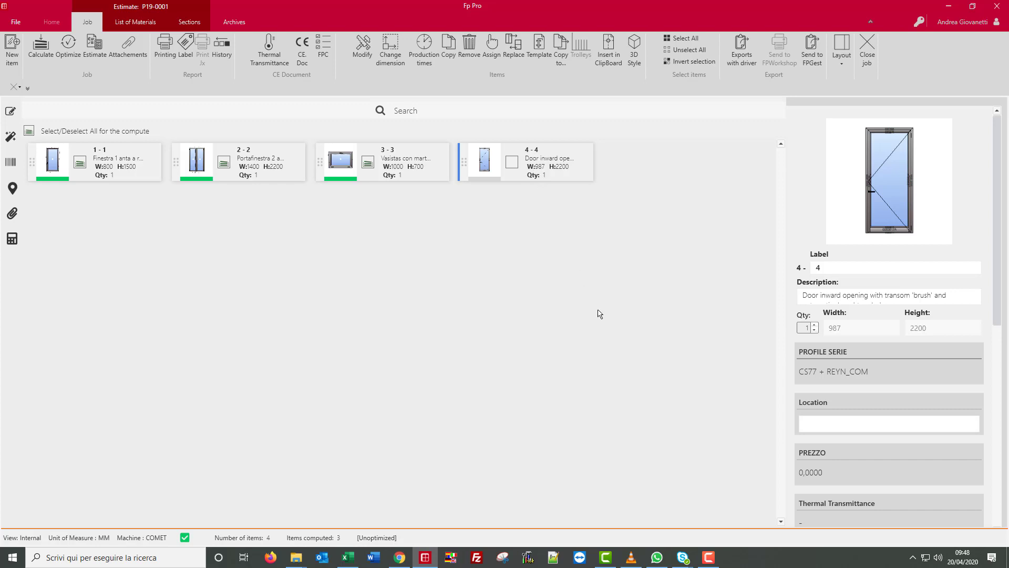
Close job P19-0001 and begin a new estimate named P19-0087 with the description TEST JOB.
{"action": "left_click", "coordinate": [864, 62]}
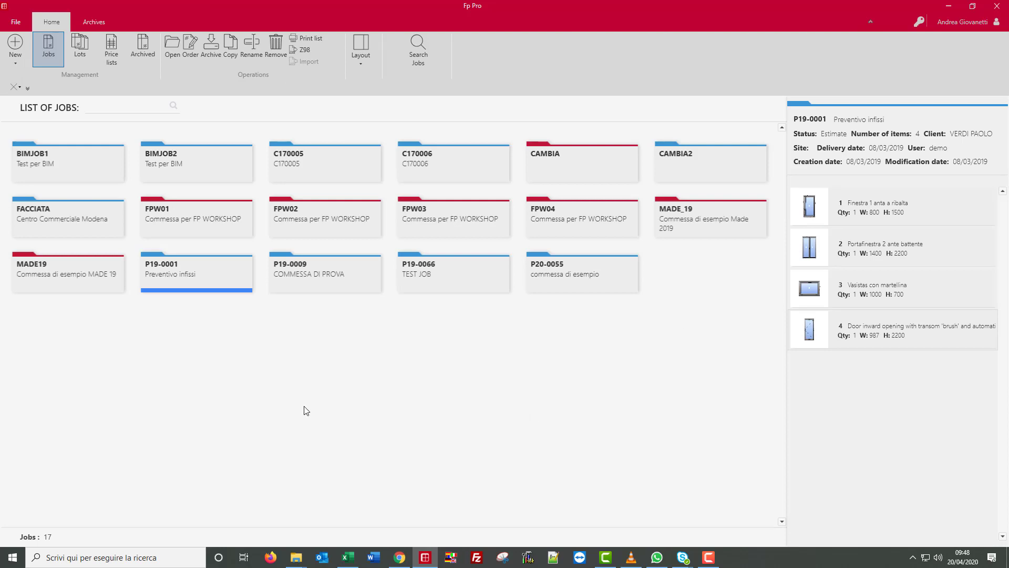
{"action": "left_click", "coordinate": [15, 51]}
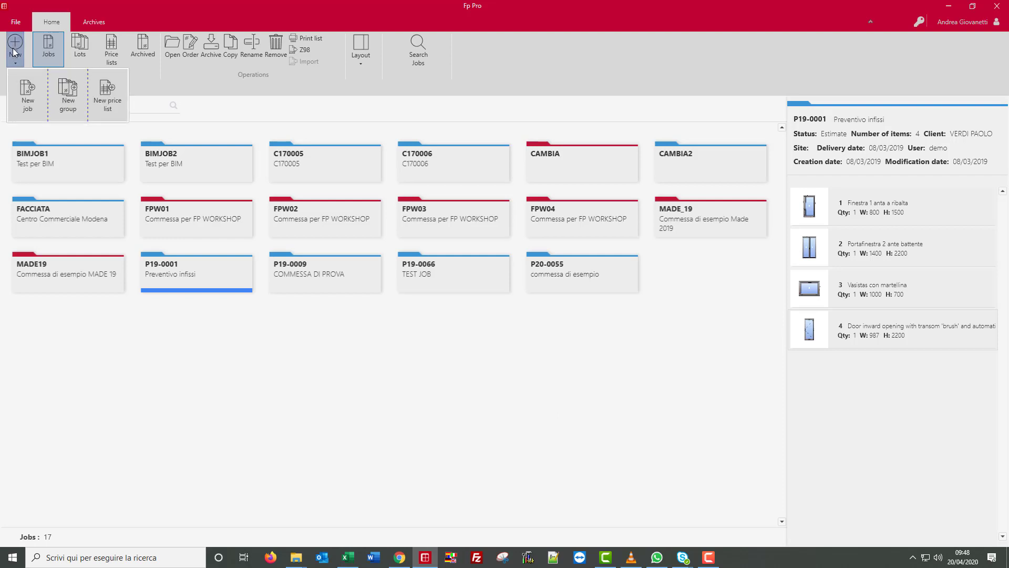
{"action": "left_click", "coordinate": [20, 88]}
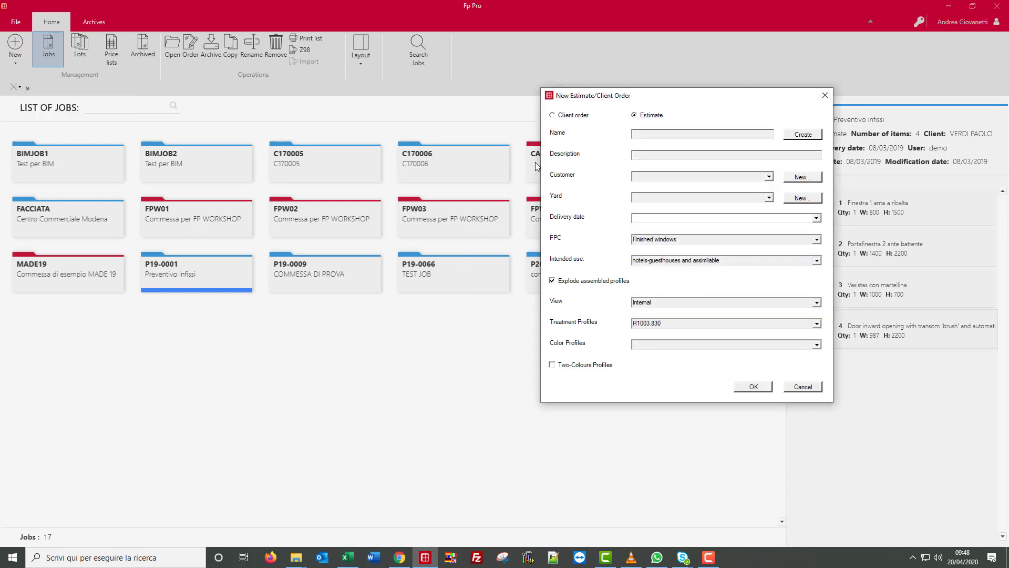
{"action": "left_click_drag", "start_coordinate": [639, 98], "coordinate": [464, 129]}
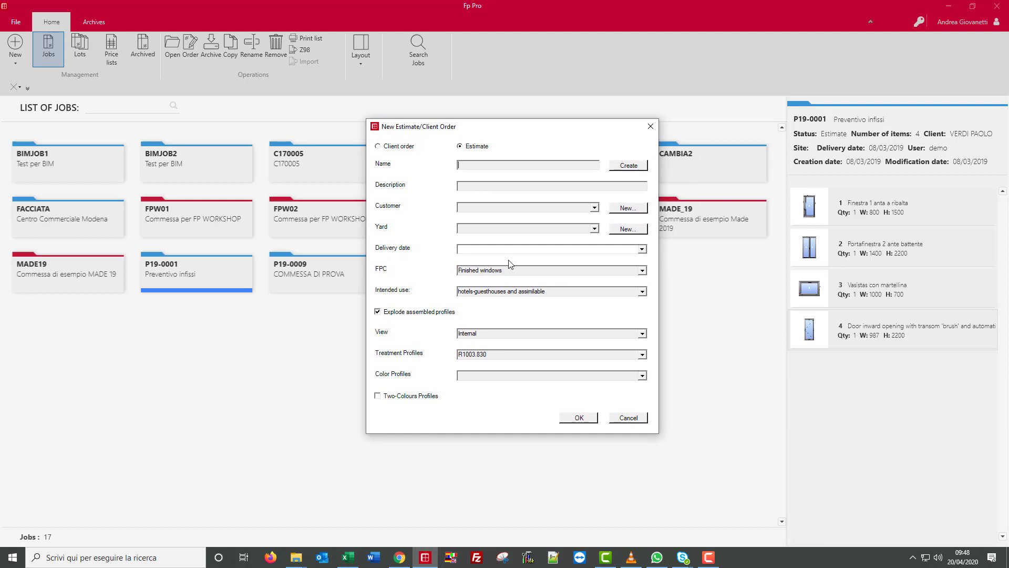
{"action": "type", "text": "P19-0087"}
{"action": "left_click", "coordinate": [504, 183]}
{"action": "type", "text": "TEST JOB"}
Select an existing customer for the estimate, keep the profile treatment R1003.830, and create the job.
{"action": "left_click", "coordinate": [594, 208]}
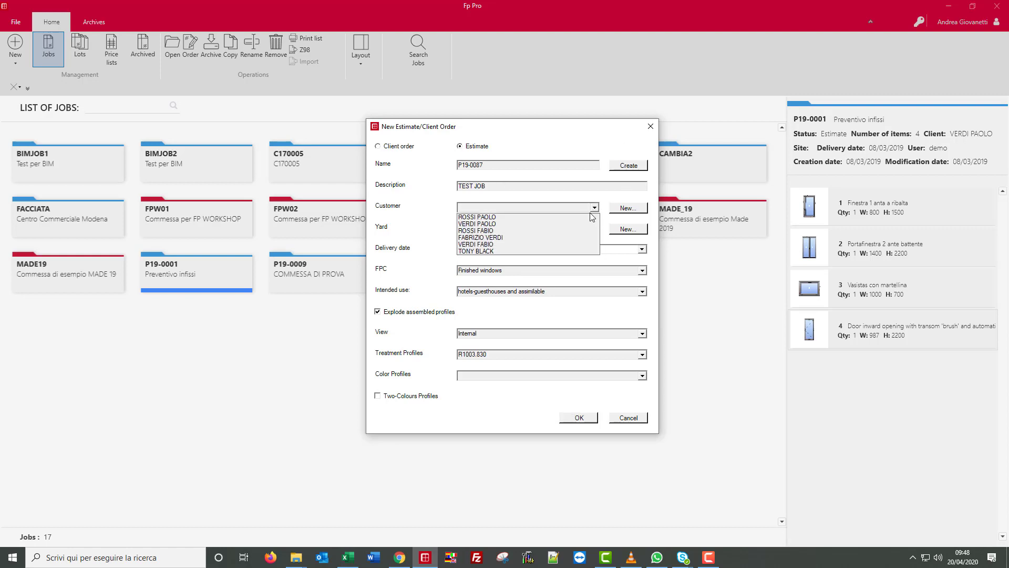
{"action": "left_click", "coordinate": [567, 251]}
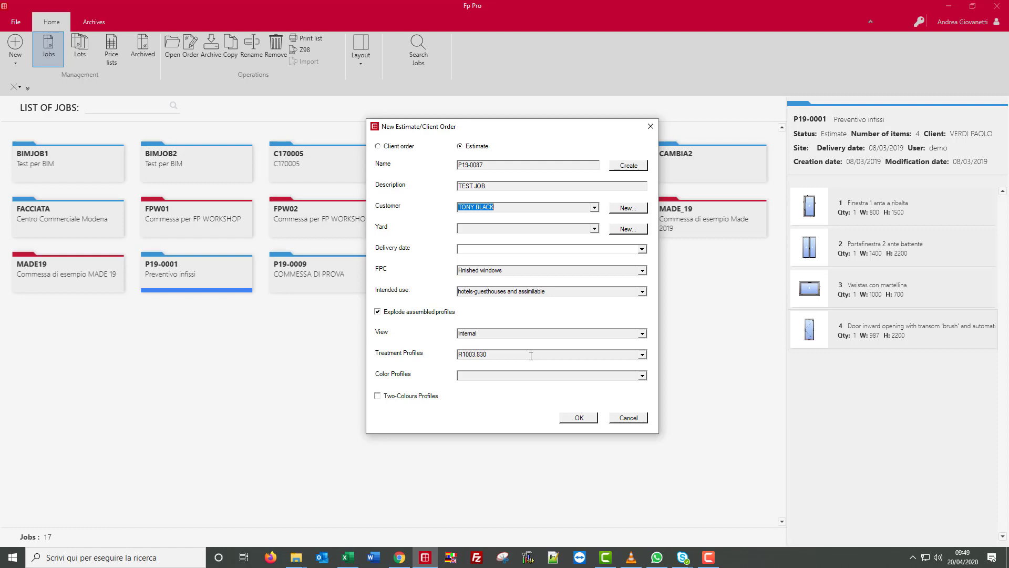
{"action": "left_click", "coordinate": [642, 354]}
{"action": "left_click", "coordinate": [643, 360]}
{"action": "left_click", "coordinate": [579, 417]}
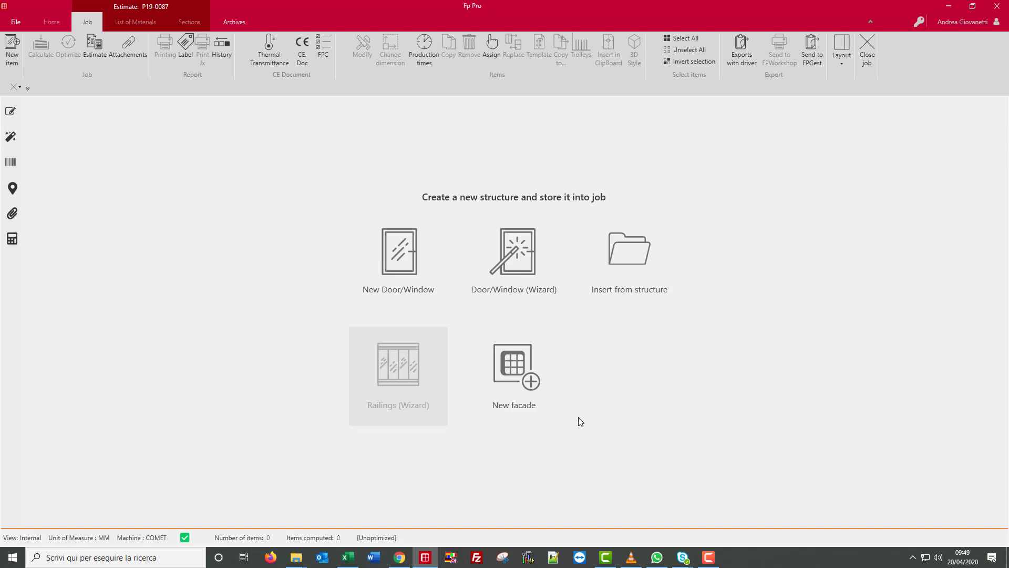
Insert the window-door structure BD01INT from REYNAERS, CS77, WINDOW-DOOR, INWARD OPENING.
{"action": "left_click", "coordinate": [620, 247]}
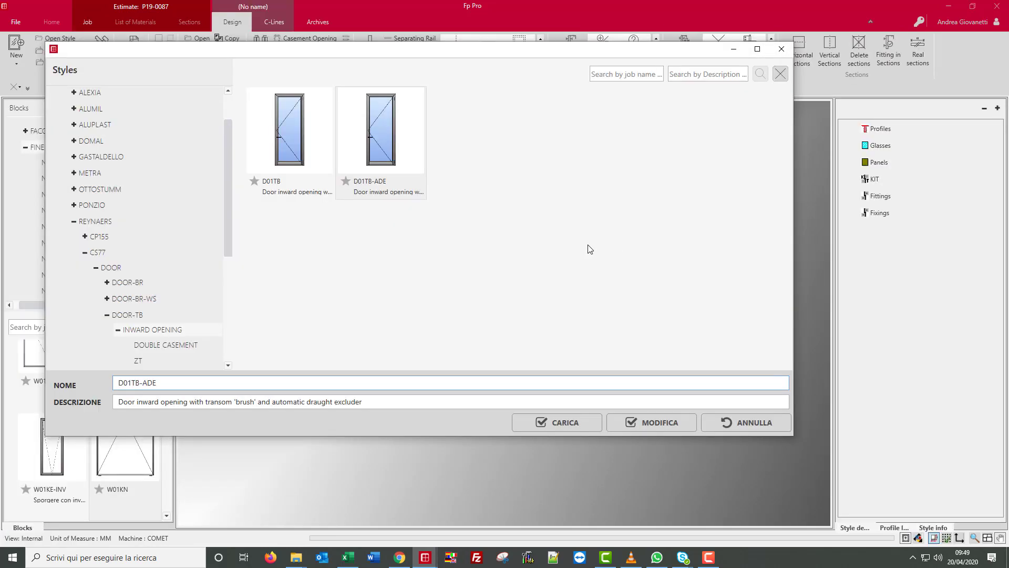
{"action": "left_click", "coordinate": [97, 268]}
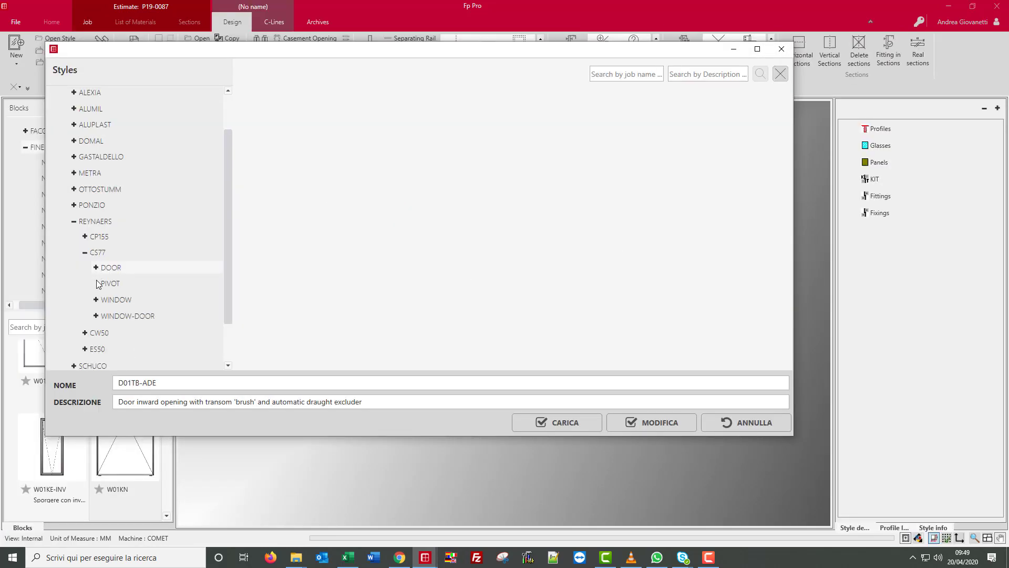
{"action": "left_click", "coordinate": [96, 316]}
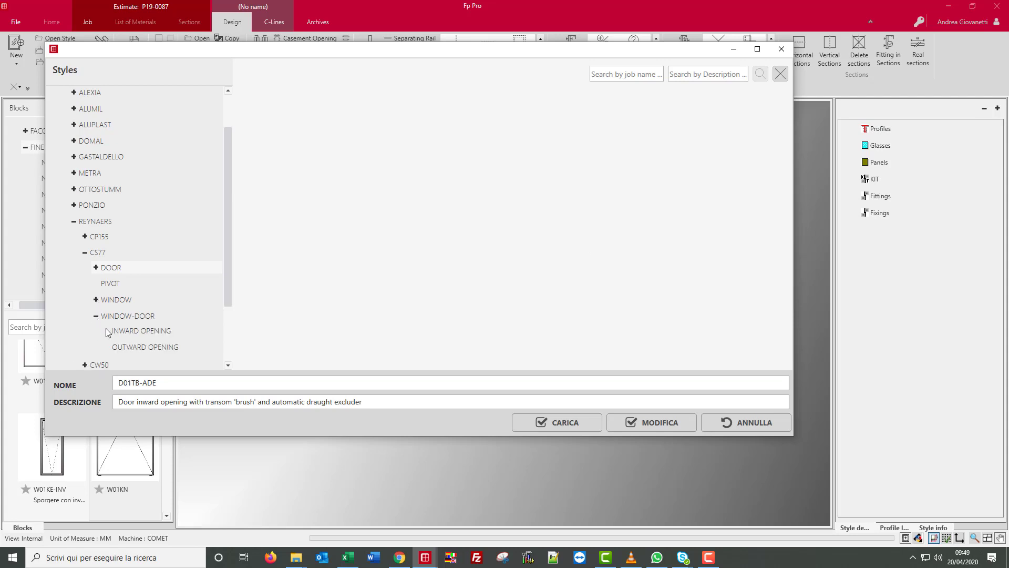
{"action": "left_click", "coordinate": [126, 335]}
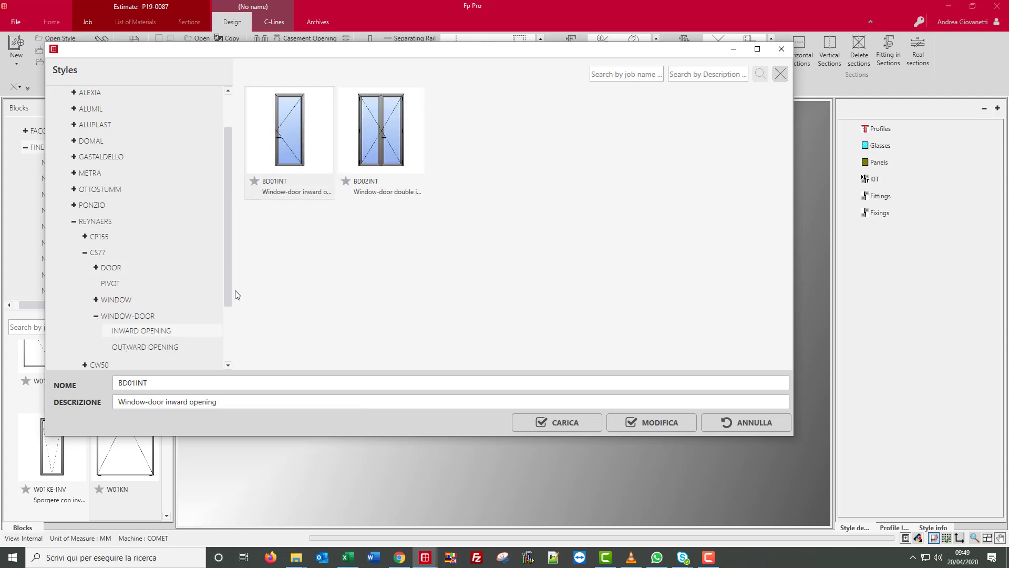
{"action": "left_click", "coordinate": [288, 149]}
{"action": "double_click", "coordinate": [288, 150]}
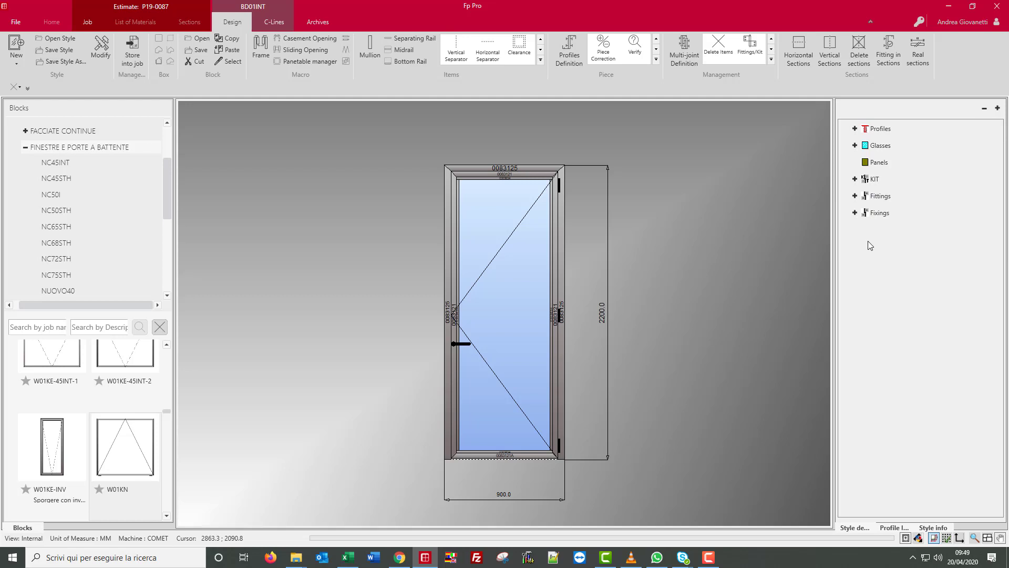
Examine the profiles, glasses, kits and corner joint fixings used in the window-door style.
{"action": "left_click", "coordinate": [855, 129]}
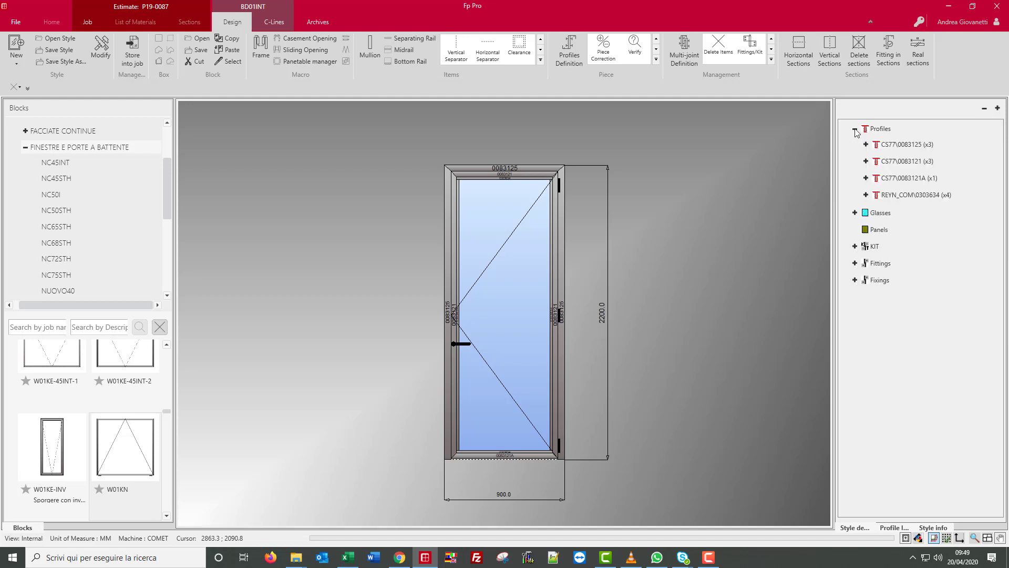
{"action": "left_click", "coordinate": [855, 212]}
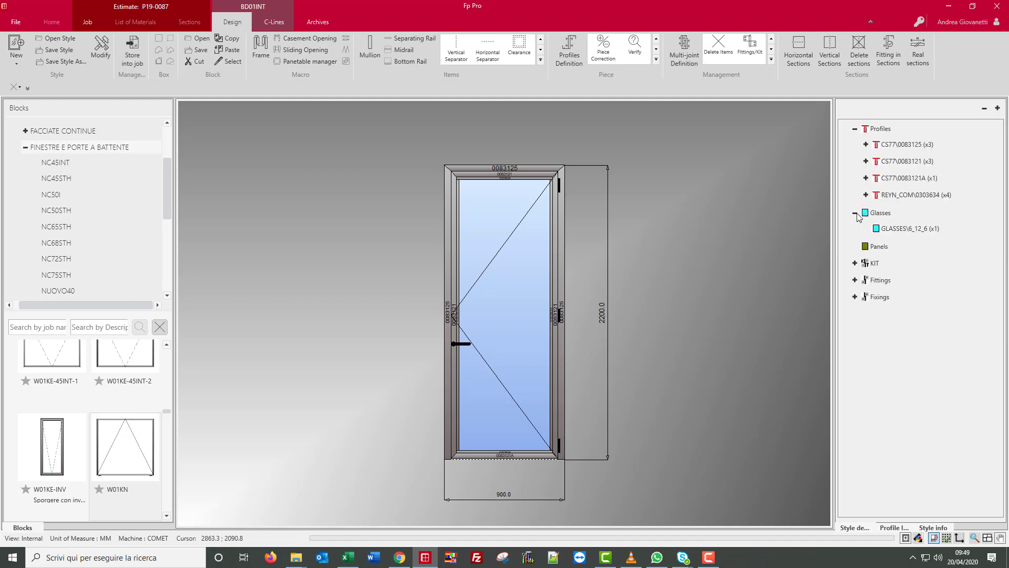
{"action": "left_click", "coordinate": [855, 263]}
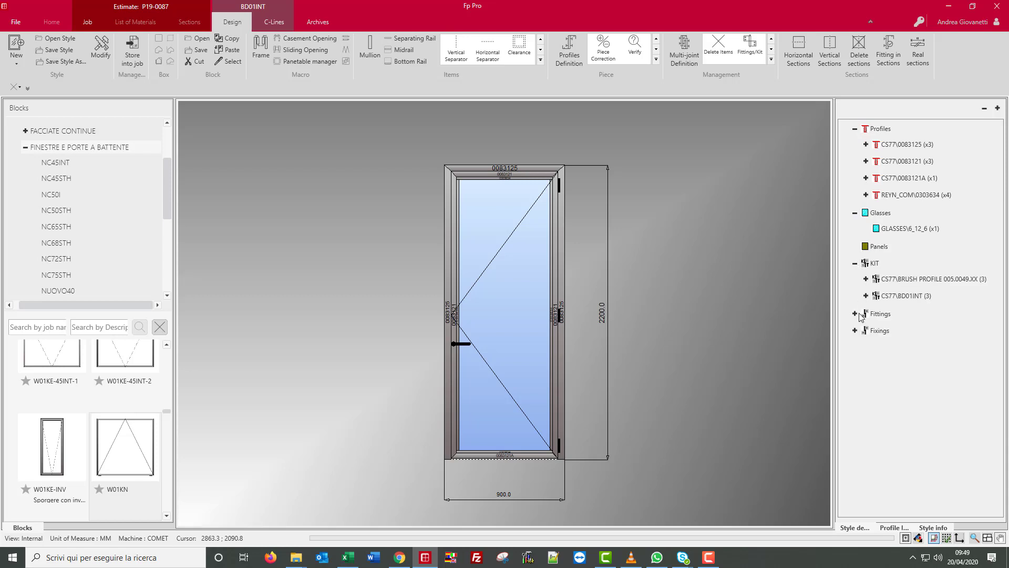
{"action": "left_click", "coordinate": [855, 330]}
{"action": "left_click", "coordinate": [865, 346]}
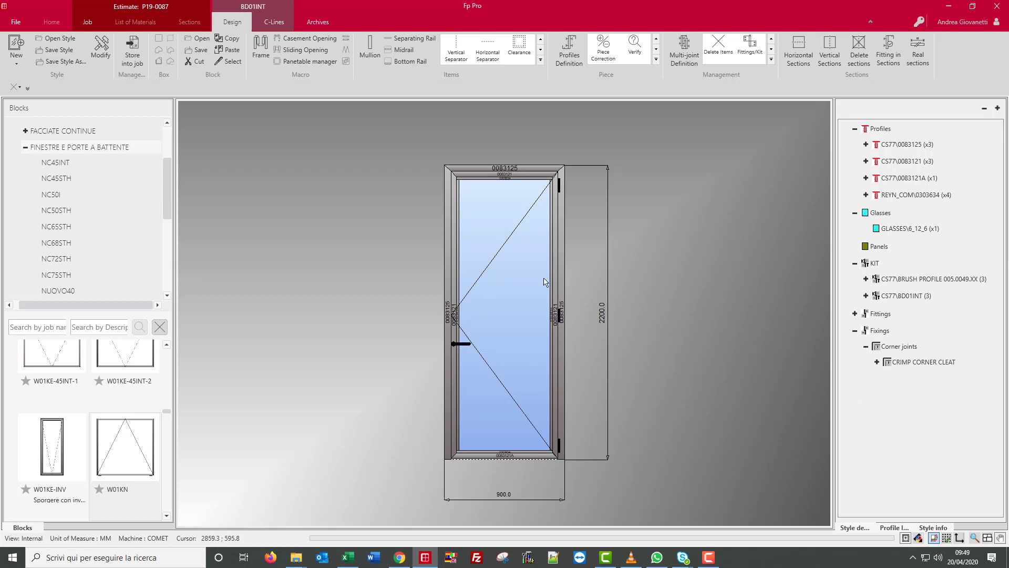
Store the window-door style into job P19-0087 with the default colours and quantity.
{"action": "right_click", "coordinate": [321, 144]}
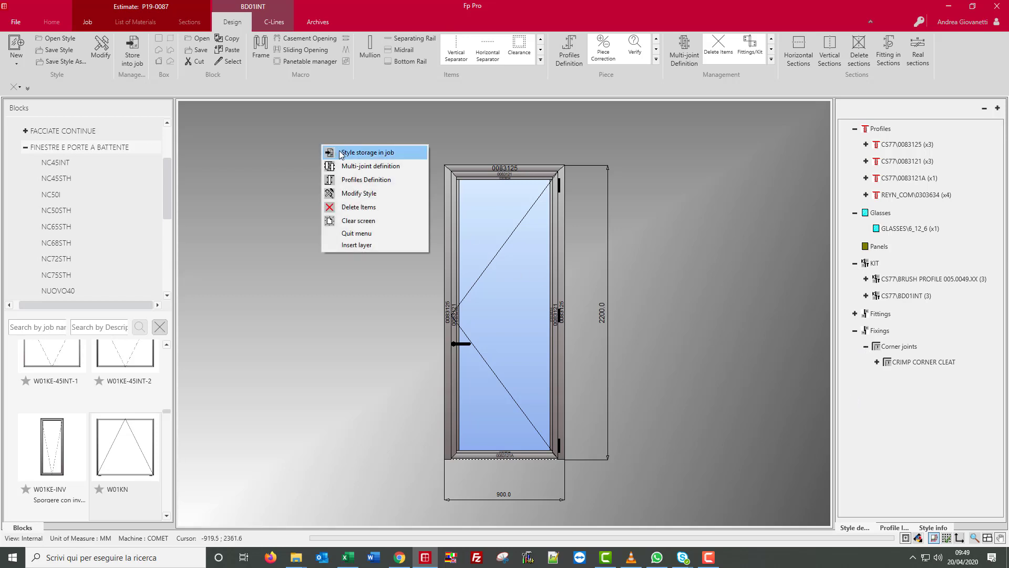
{"action": "left_click", "coordinate": [340, 152]}
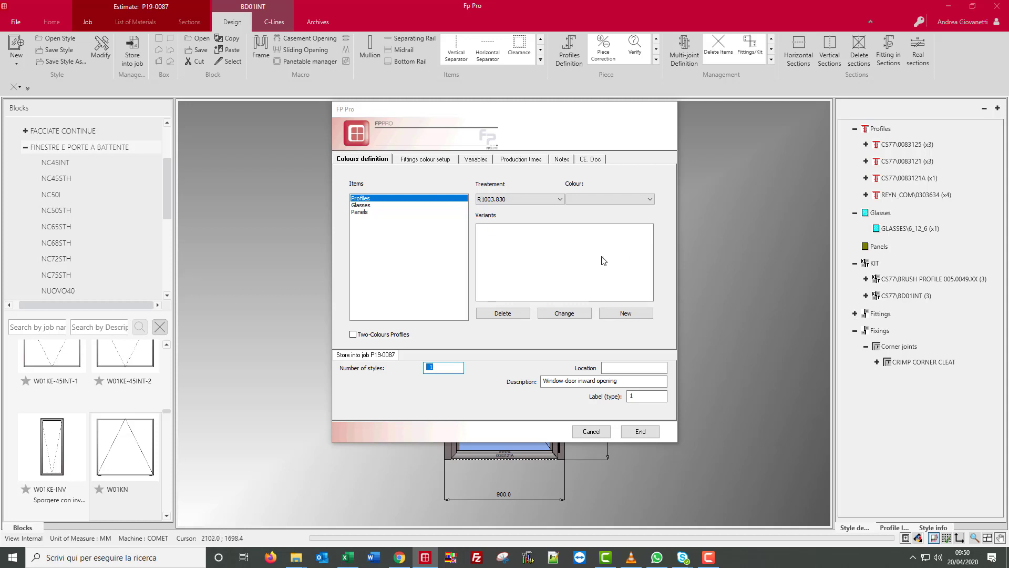
{"action": "left_click", "coordinate": [648, 434]}
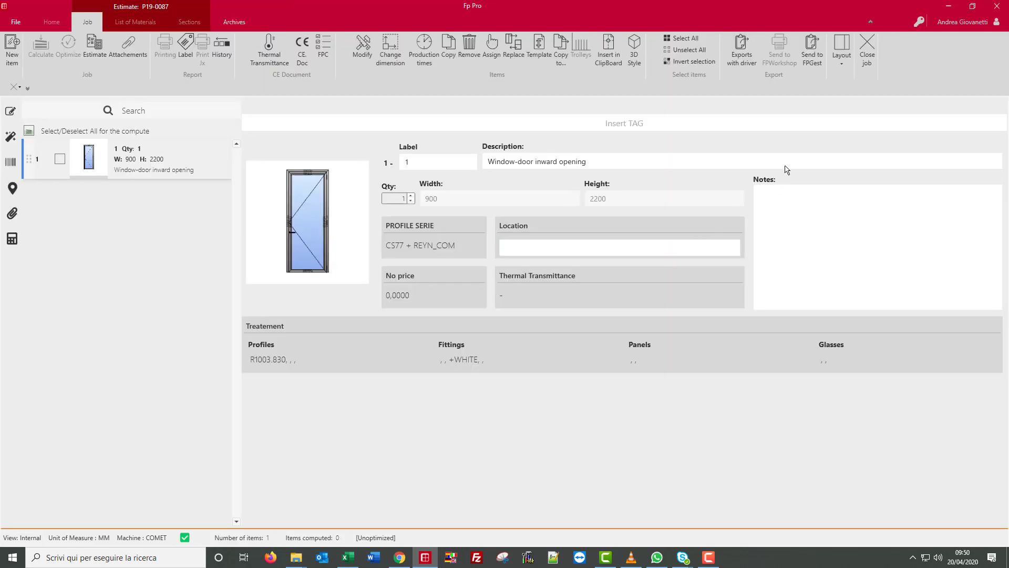
Switch the job layout to item cards with a narrow details pane beside them.
{"action": "left_click", "coordinate": [842, 65]}
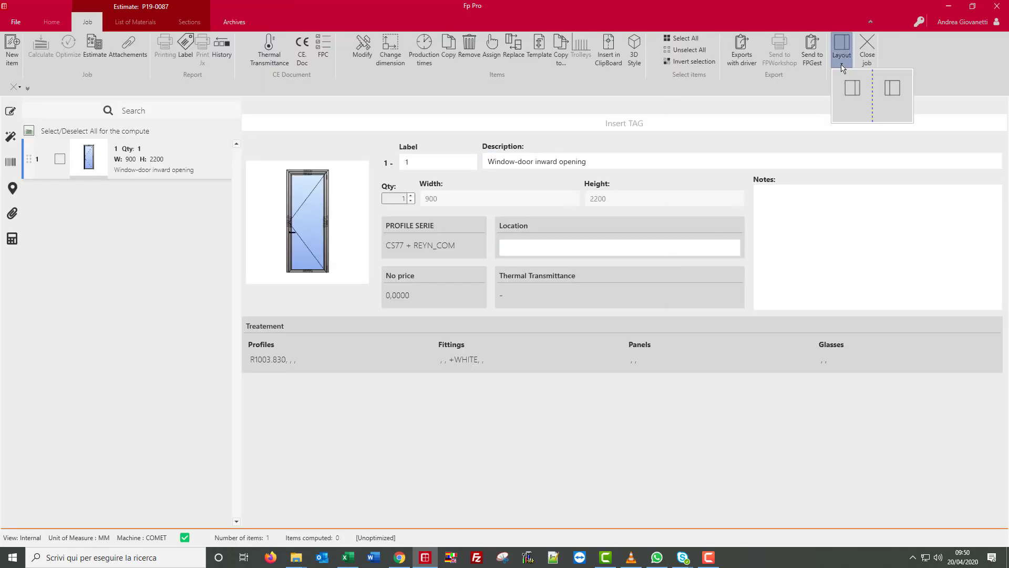
{"action": "left_click", "coordinate": [859, 94]}
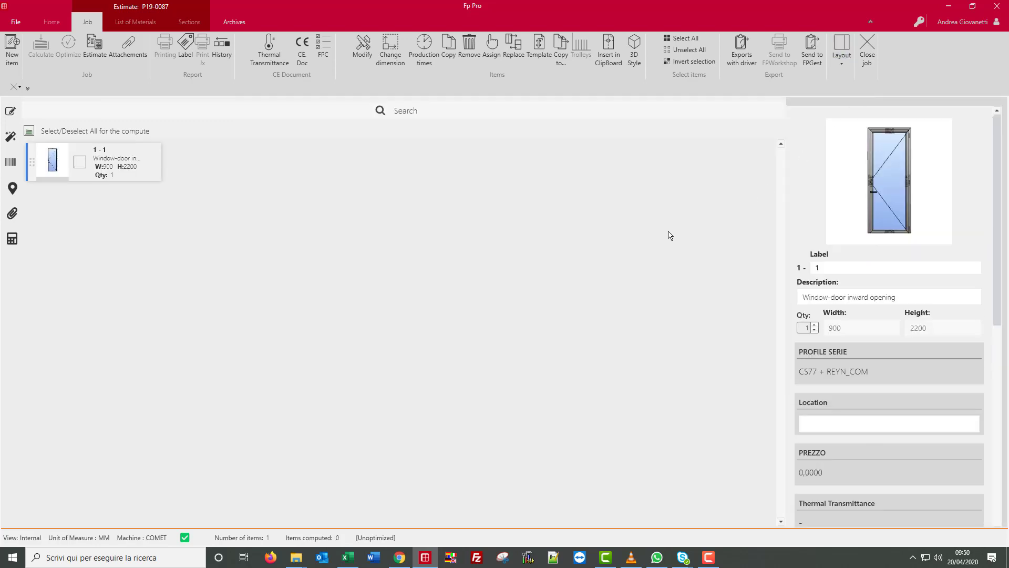